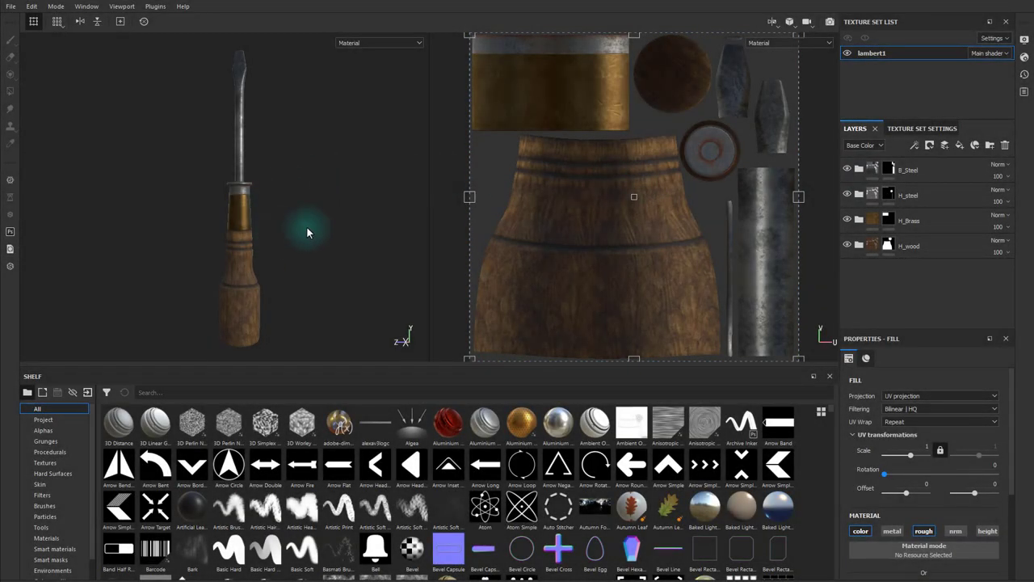
Step: Examine the engraved lettering on the brass in the flathead_2.jpg reference photo and compare it with the winchester.psd artwork in Photoshop
alt+drag(359, 235, 299, 240)
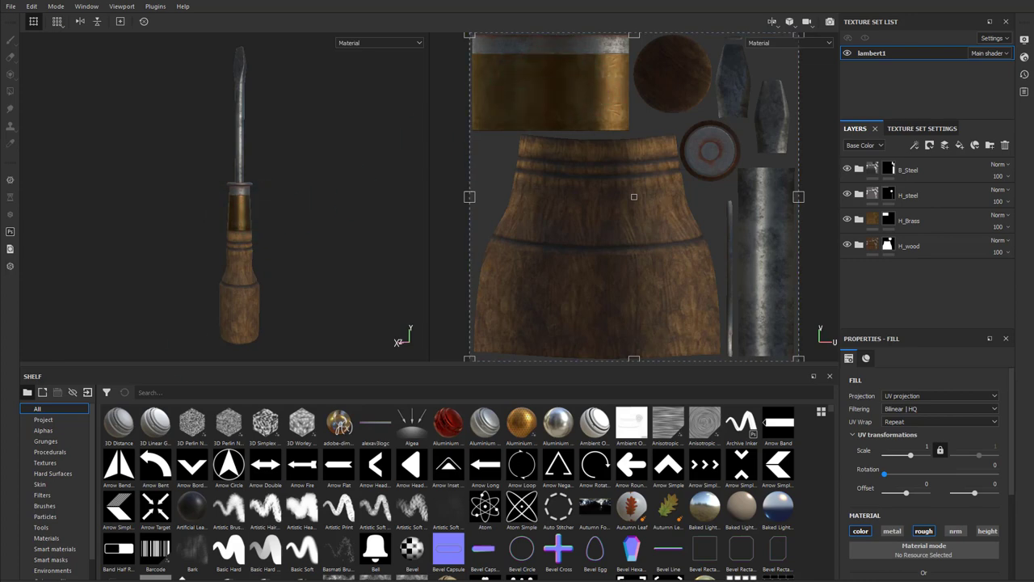
key(alt+Tab)
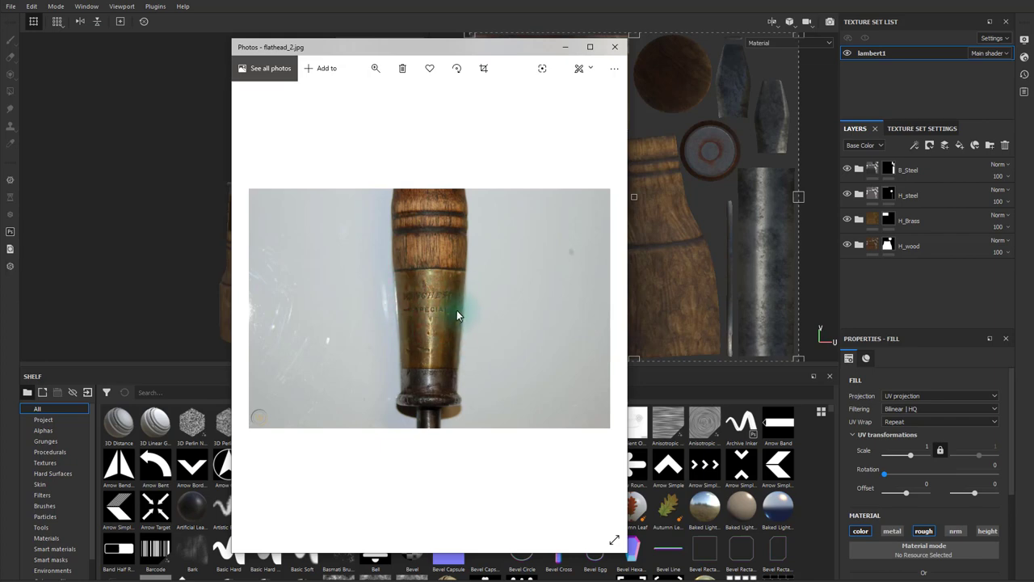
click(376, 68)
drag(325, 97, 345, 97)
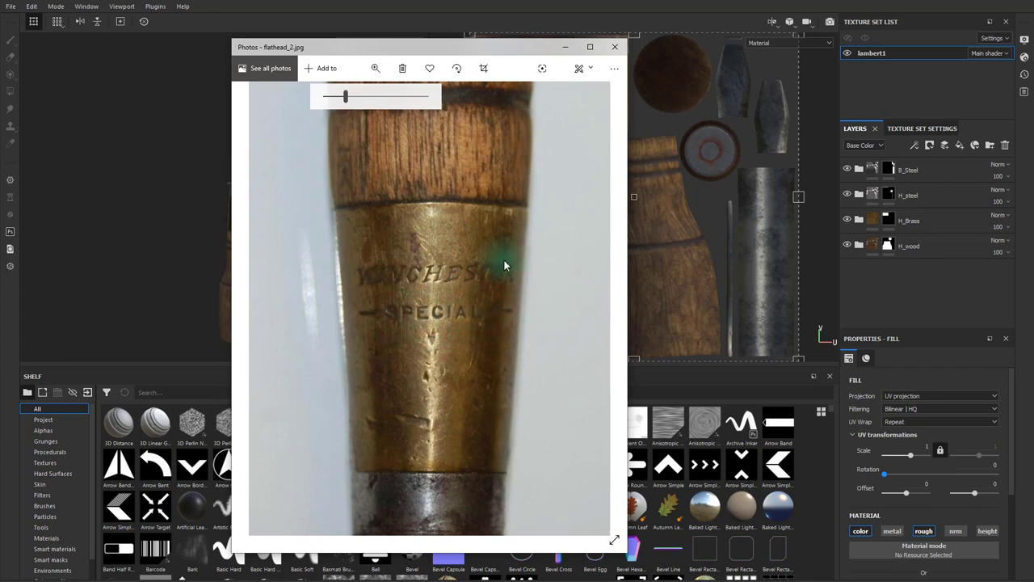
click(567, 50)
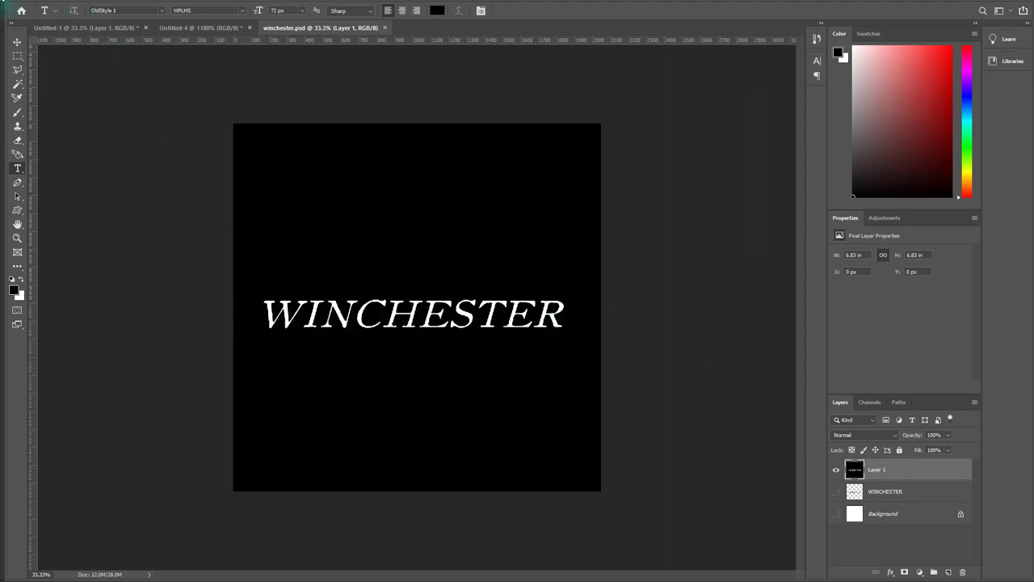
click(39, 2)
click(323, 104)
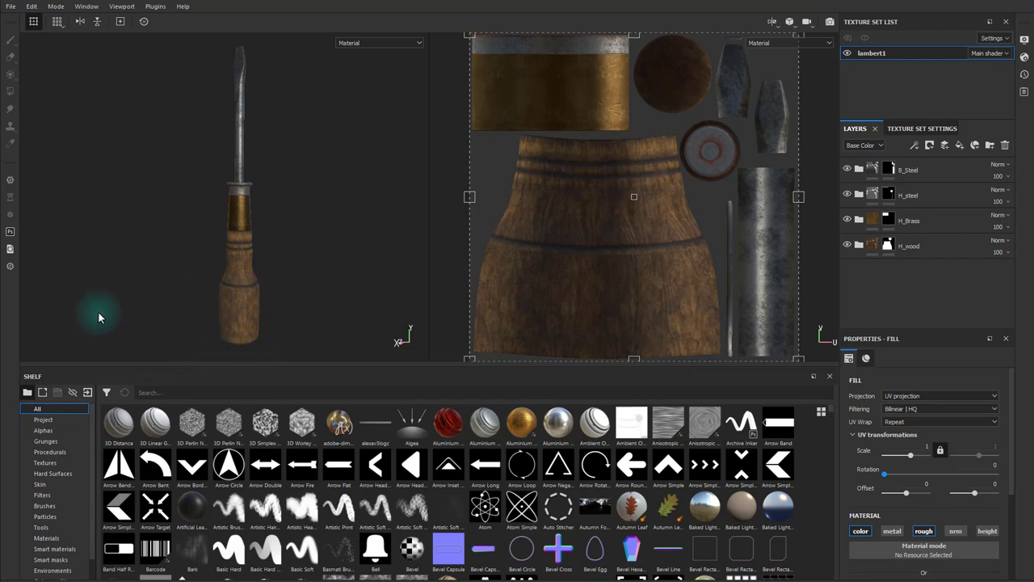
Step: Add winchester.psd from the Desktop learning project's sourceimages folder to the resources for import
click(88, 394)
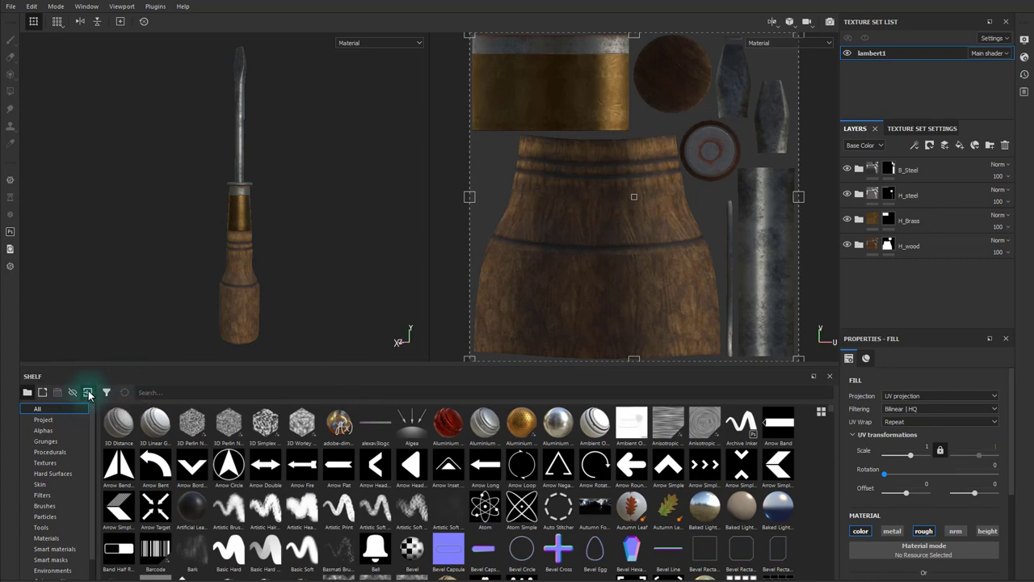
click(585, 155)
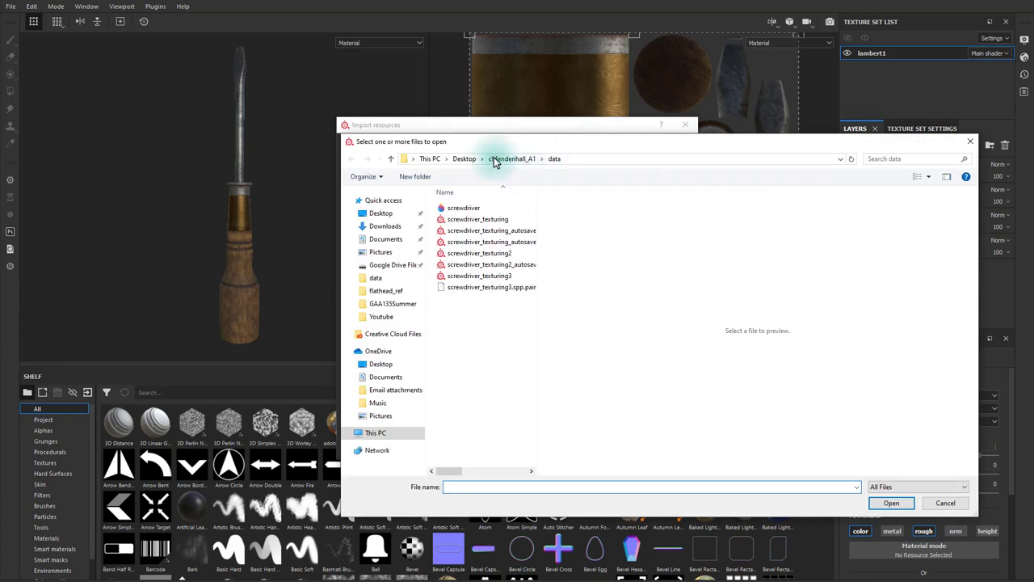
click(464, 159)
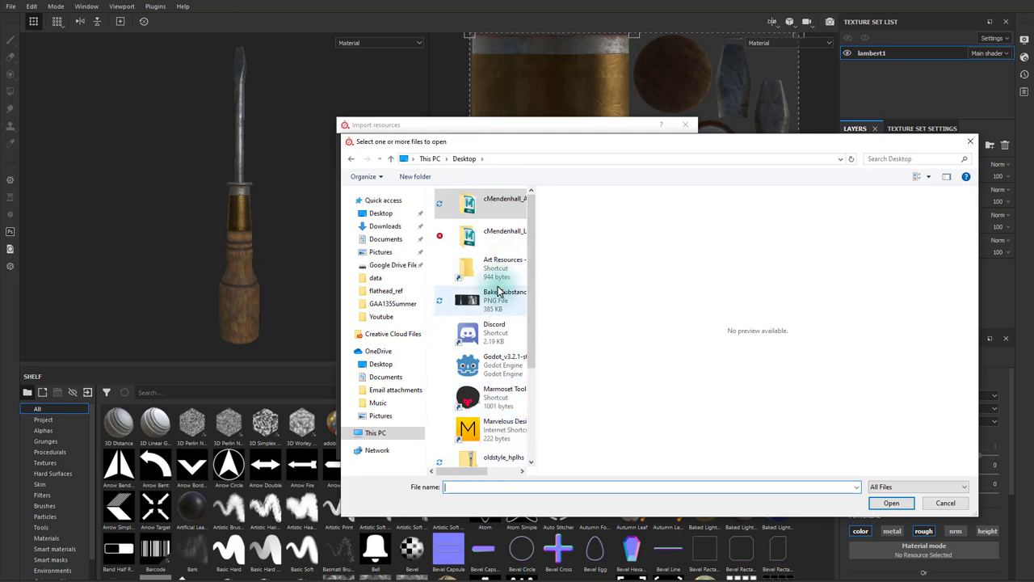
double_click(484, 234)
double_click(465, 344)
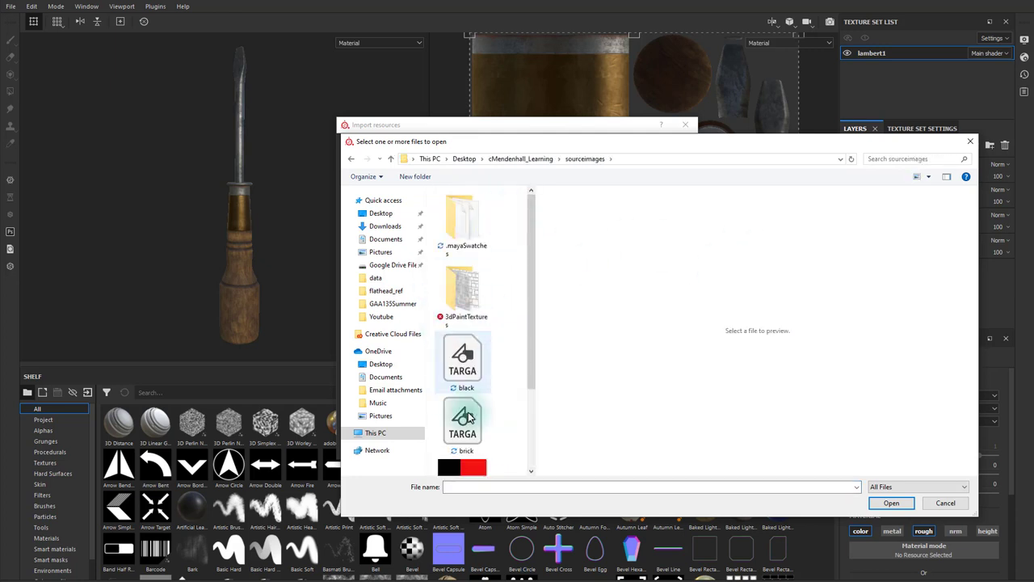
scroll(477, 364, down, 3)
click(462, 440)
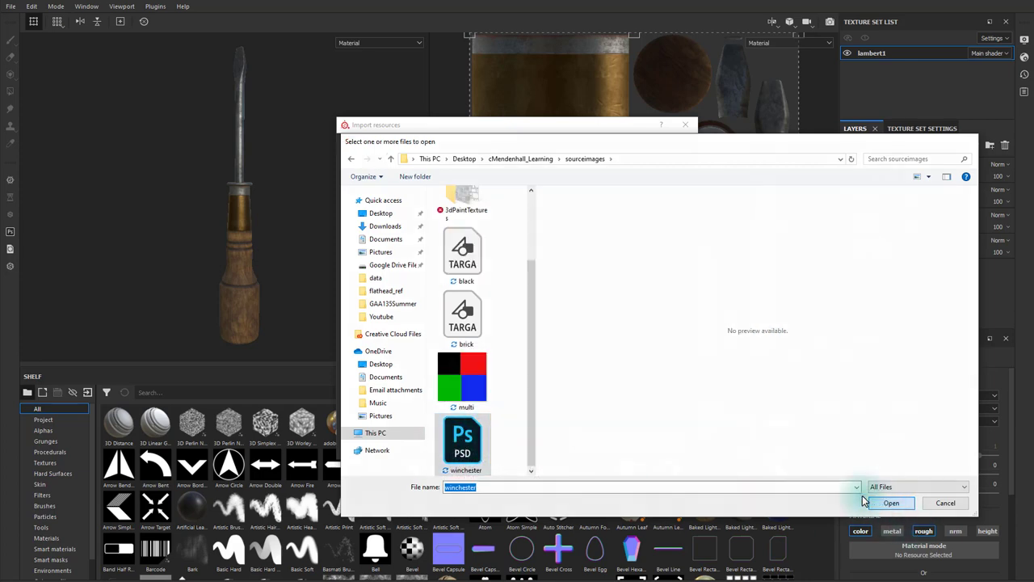
click(891, 502)
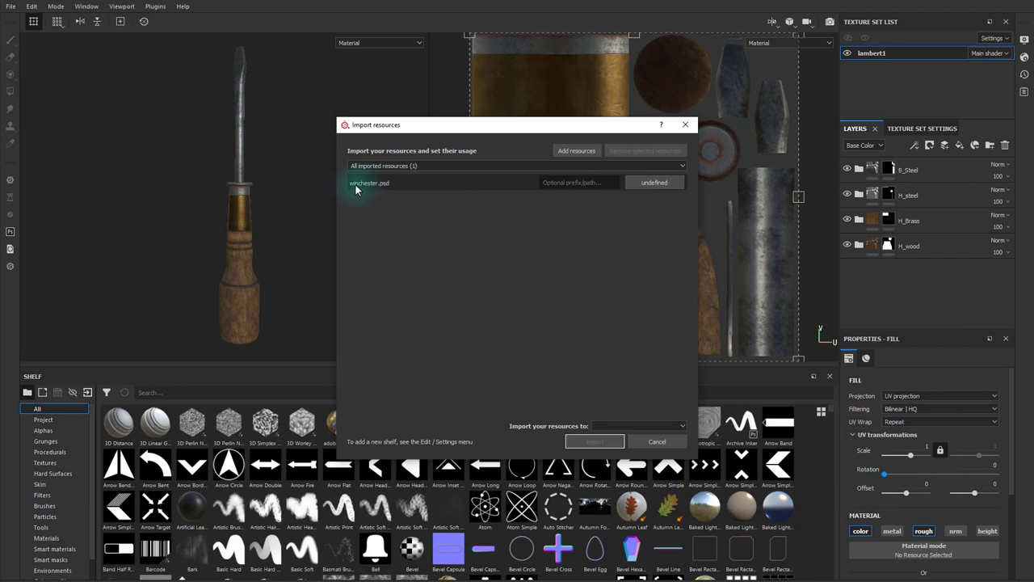
Step: Set the usage of winchester.psd to alpha and import it into the project 'screwdriver_texturing3'
click(384, 186)
click(656, 183)
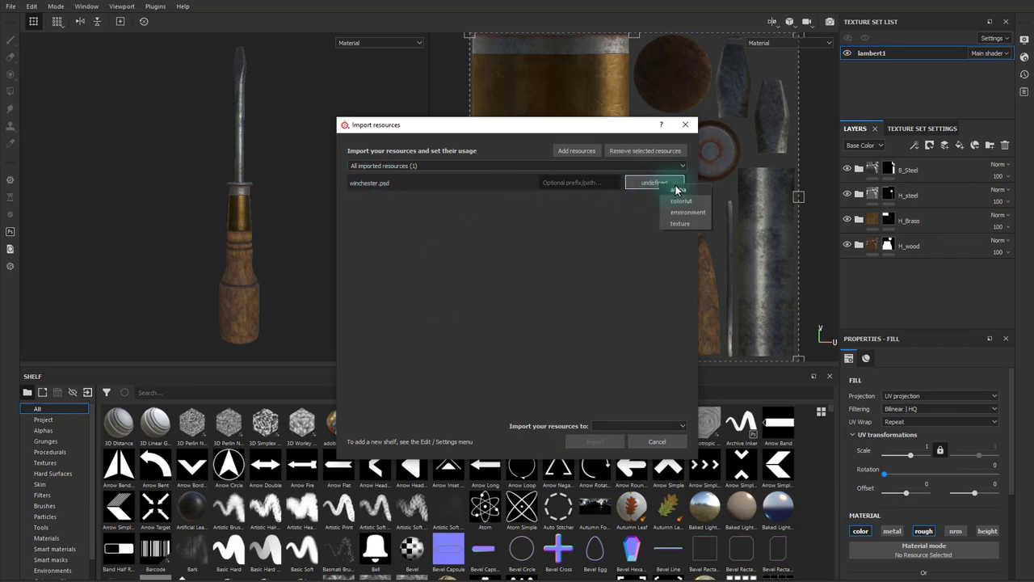
click(677, 191)
click(617, 235)
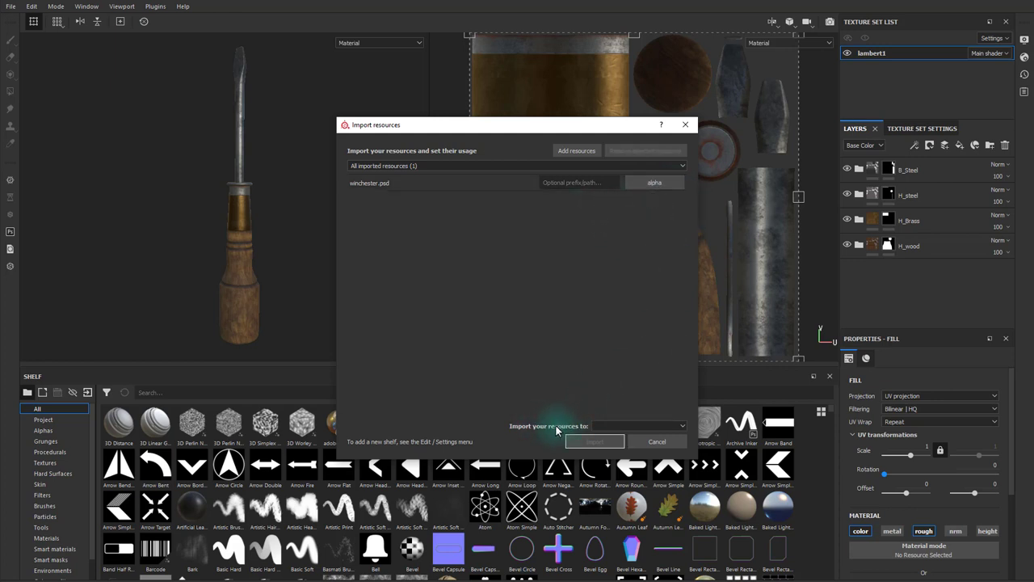
click(614, 426)
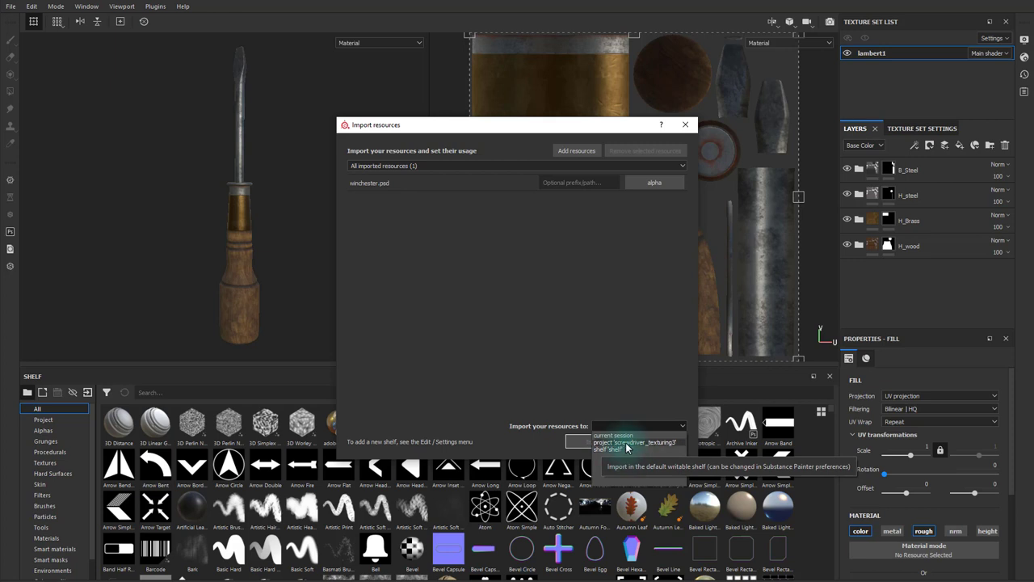
click(627, 443)
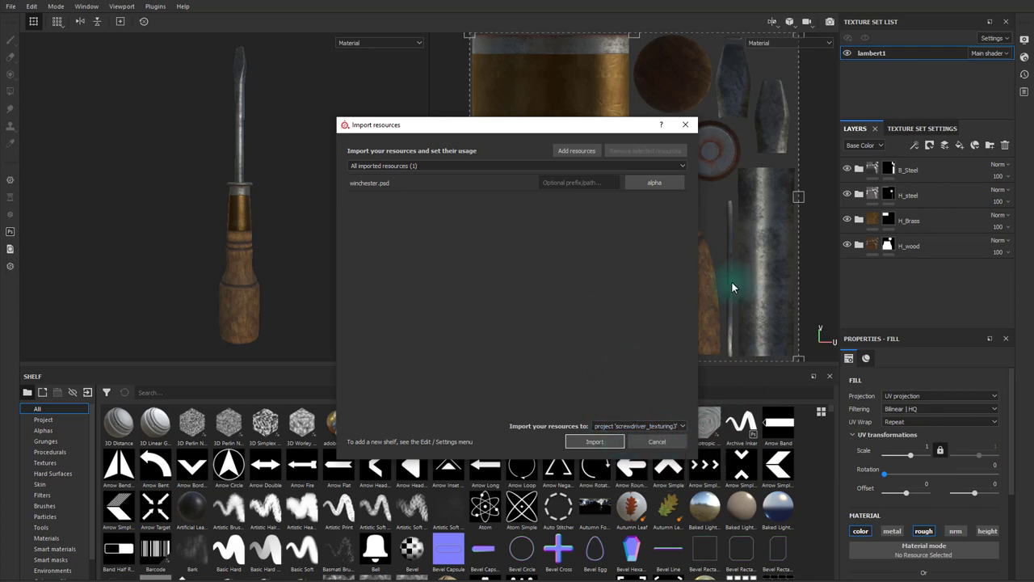
click(595, 441)
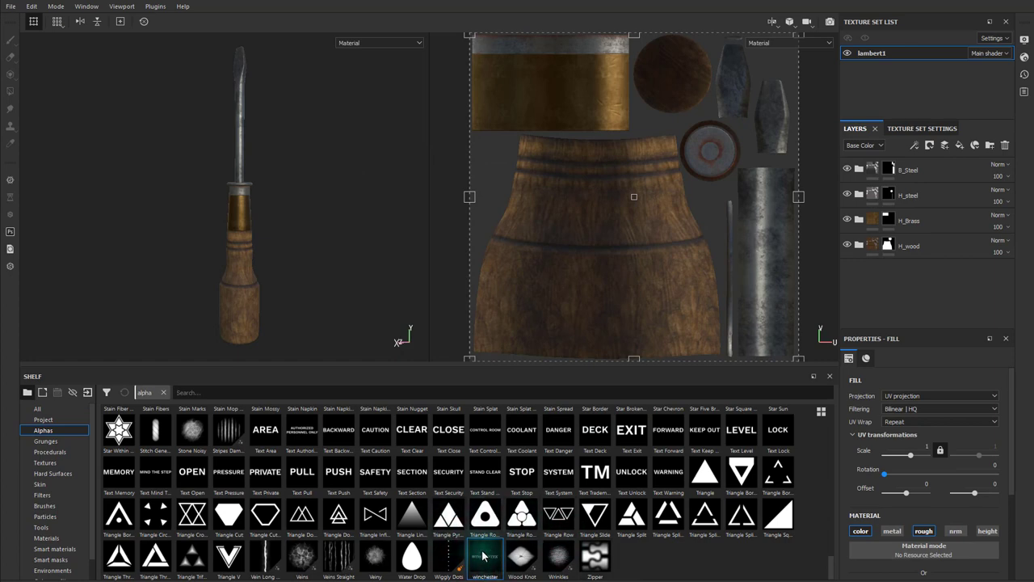
Step: Add a fill layer at the top of the layer stack, above the B_Steel folder, and rename it text1
drag(481, 563, 960, 147)
drag(897, 200, 891, 162)
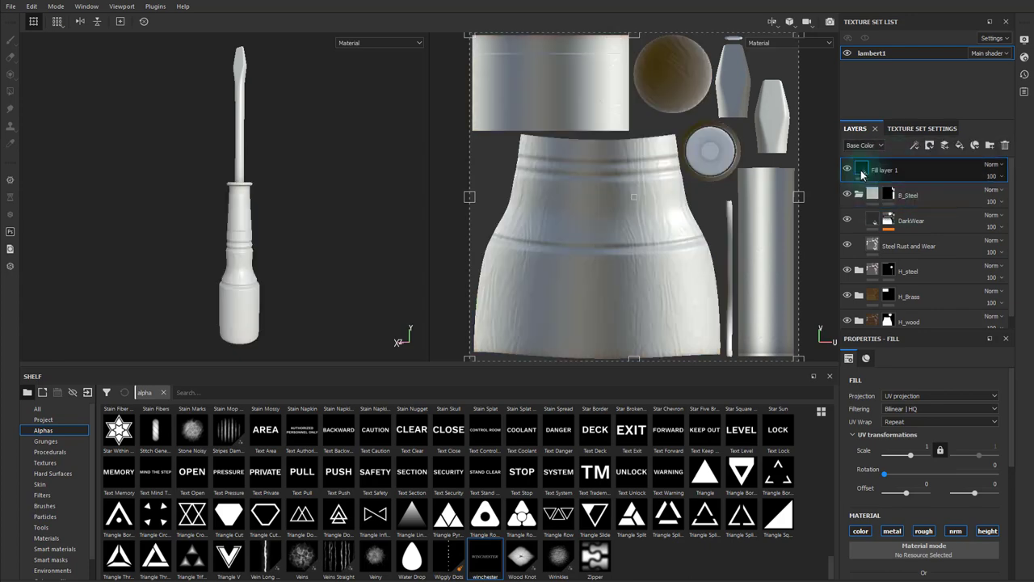
click(860, 195)
double_click(895, 171)
key(Return)
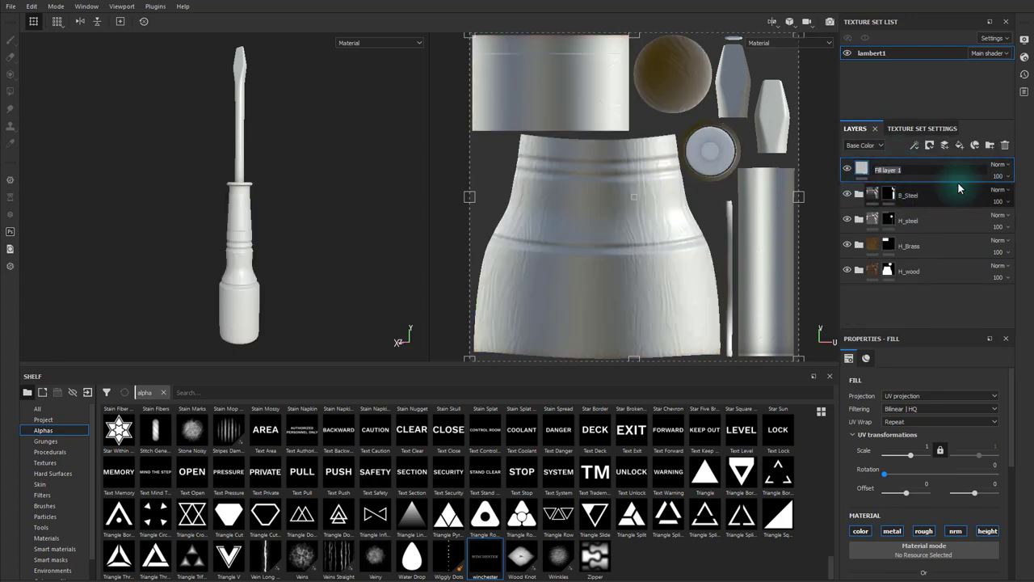
text(text1)
key(Return)
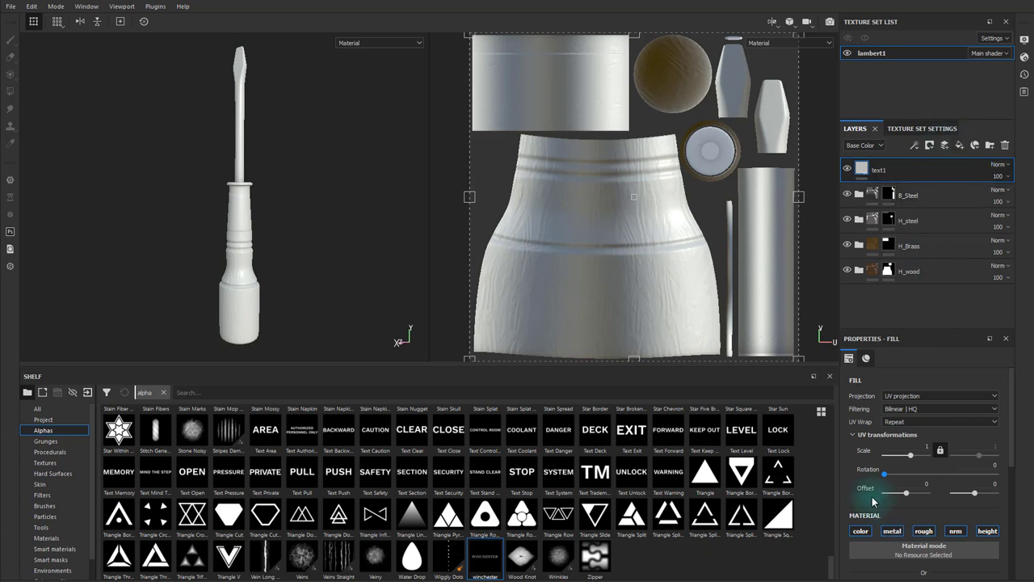
Step: Disable the metal, rough and nrm channels of the text1 fill, leaving only color and height active
scroll(871, 501, down, 2)
click(892, 466)
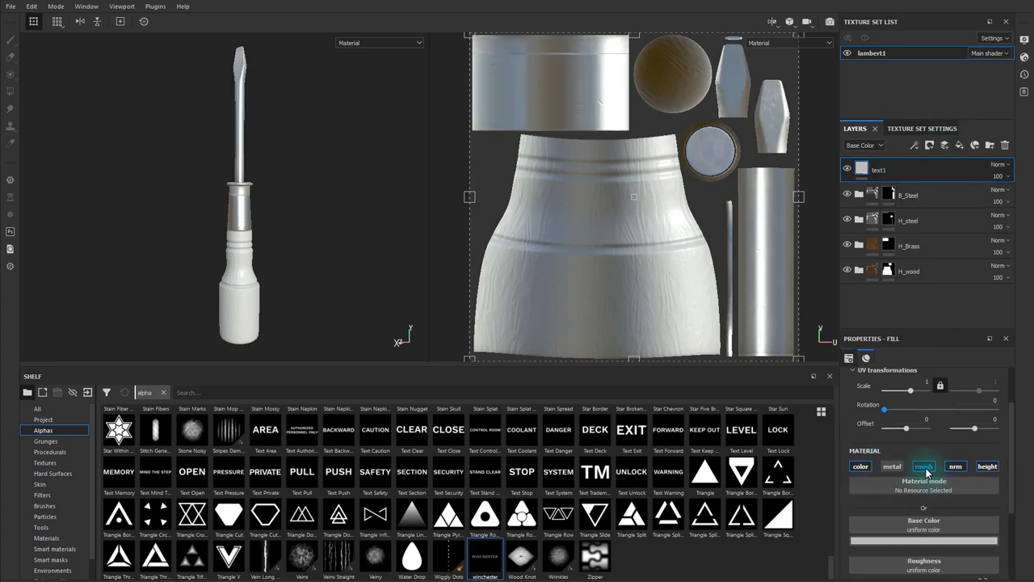
click(926, 468)
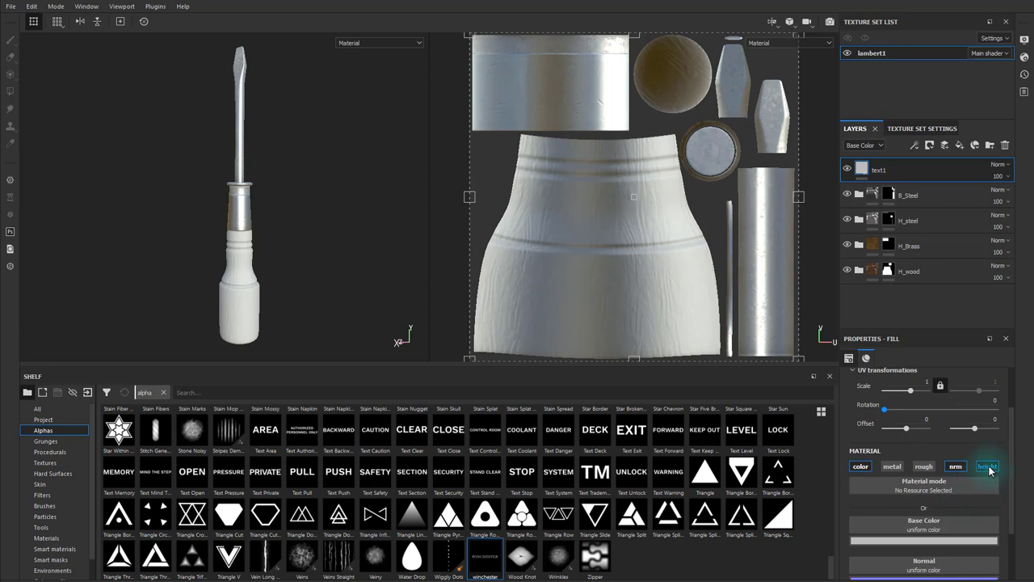
click(986, 469)
click(955, 467)
scroll(930, 489, down, 2)
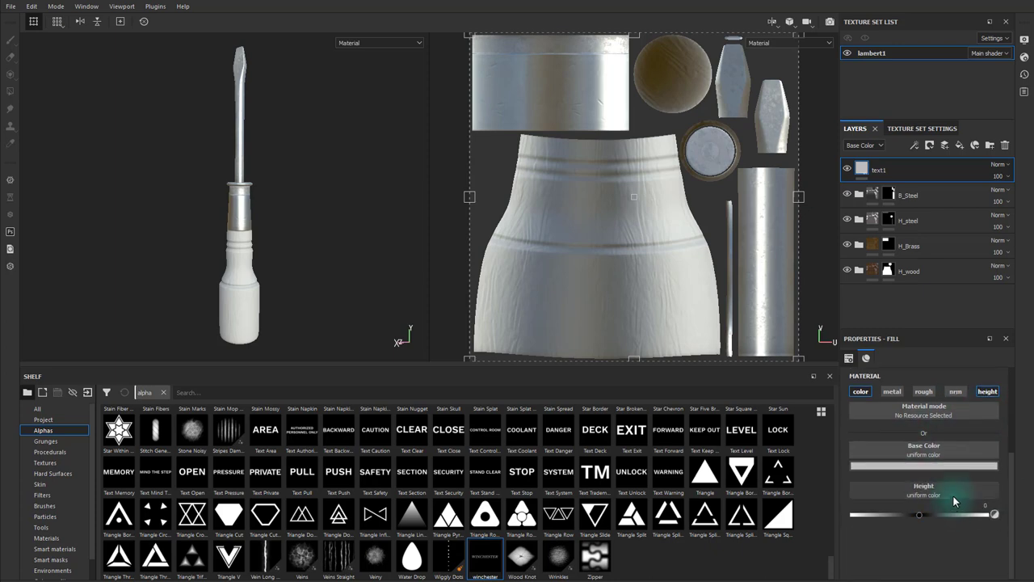
Step: Give the text1 fill a dark grey base color and a height of -0.2140, using the reference photo as a guide
click(905, 465)
drag(921, 563, 855, 556)
key(alt+Tab)
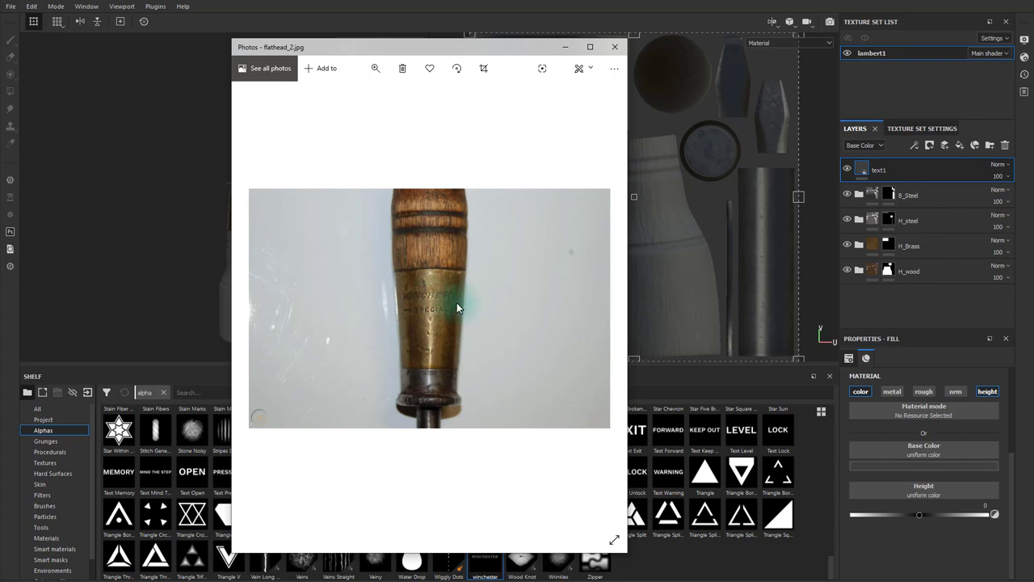
click(568, 48)
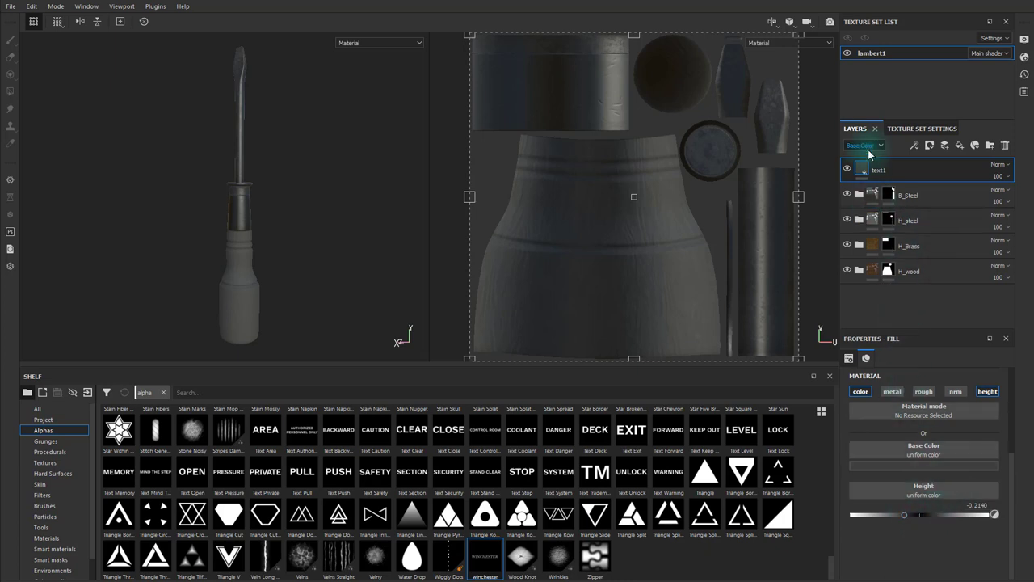
Step: Add a black mask to the text1 layer and assign the winchester alpha to the paint brush
right_click(916, 178)
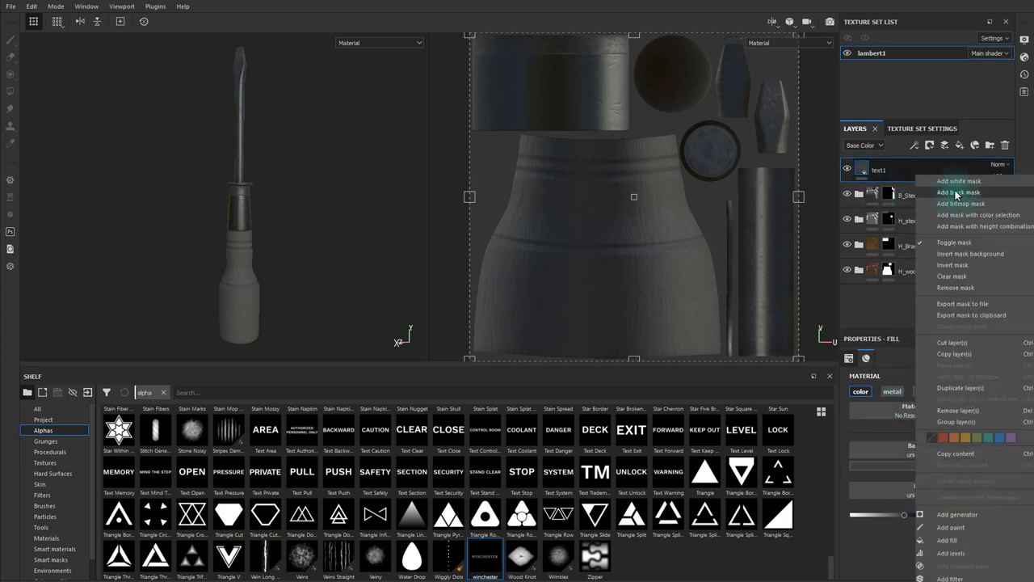
click(958, 194)
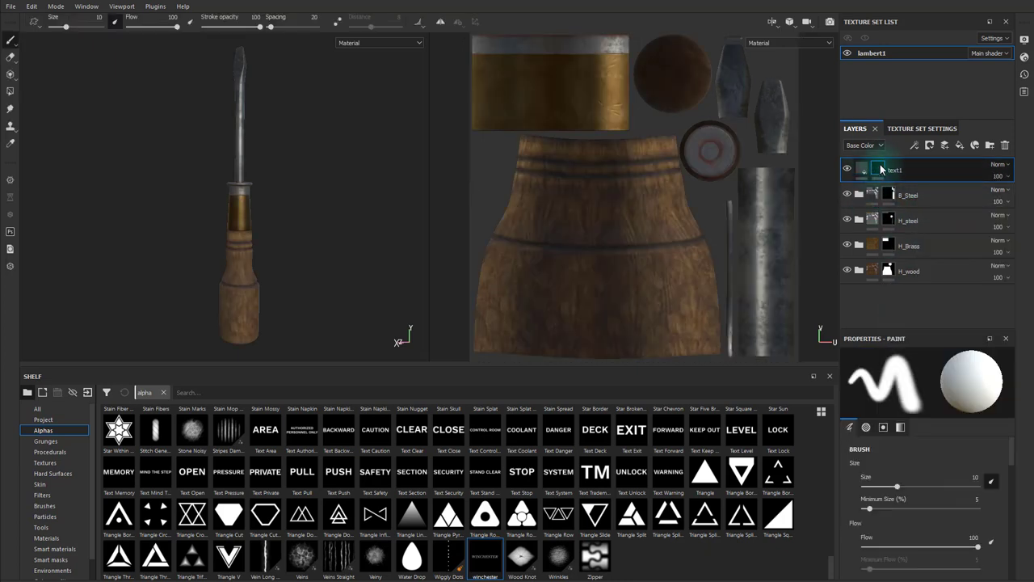
scroll(905, 493, down, 5)
scroll(907, 497, down, 6)
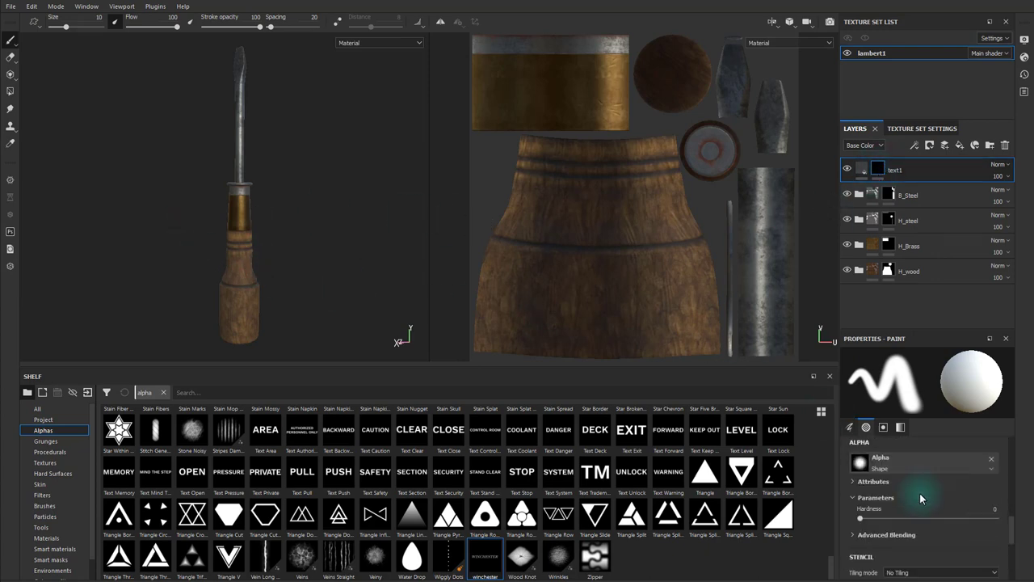
scroll(910, 477, down, 5)
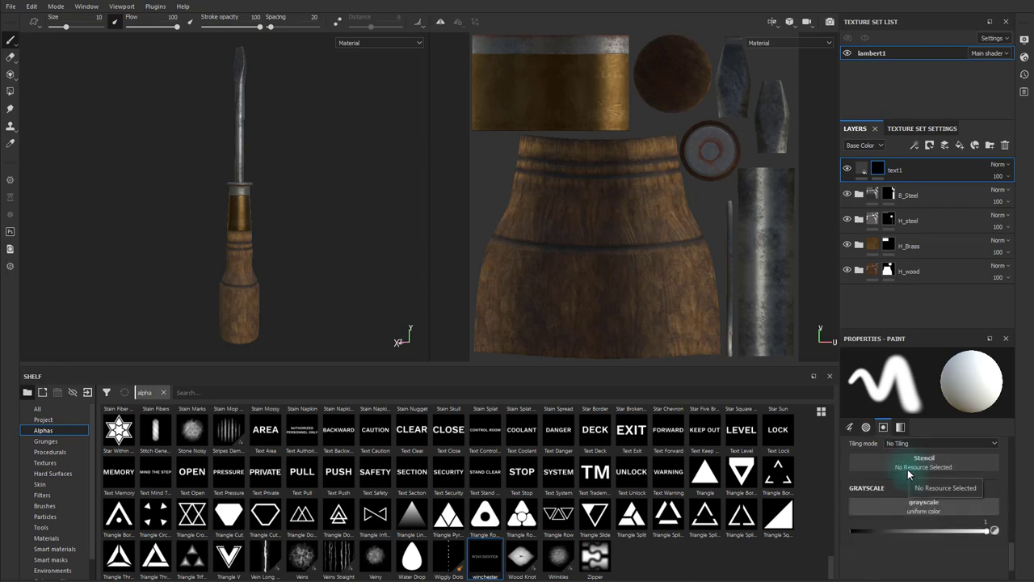
scroll(908, 473, up, 3)
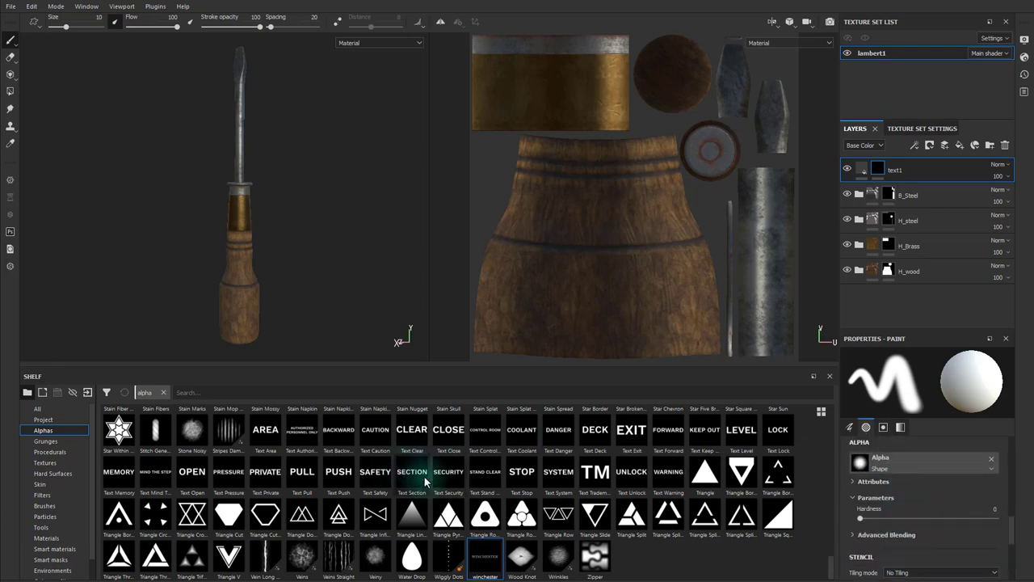
drag(485, 556, 902, 462)
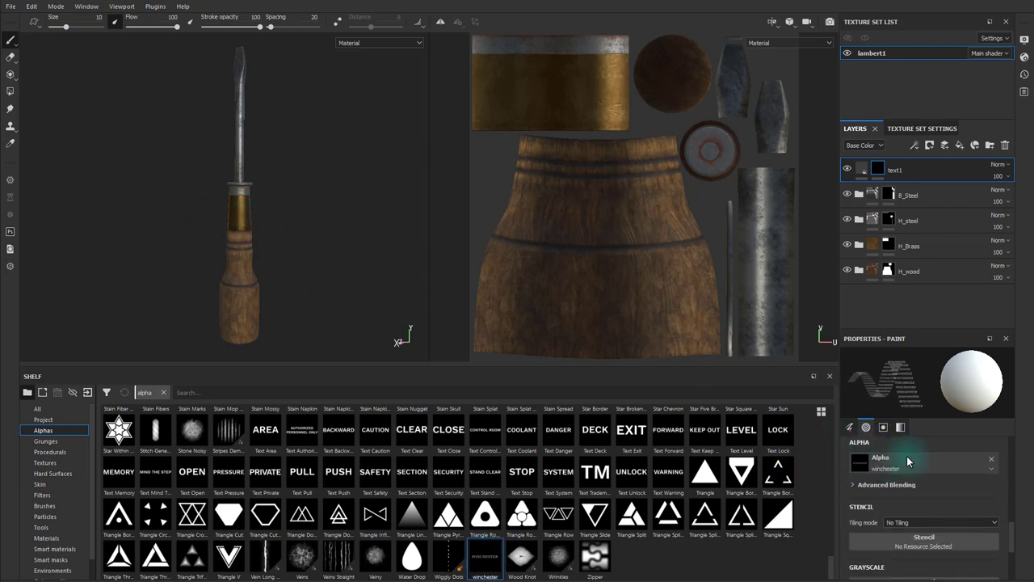
Step: Check the lettering's scale on the brass ferrule against the reference photo and set the brush size to about 15.41
scroll(942, 511, up, 5)
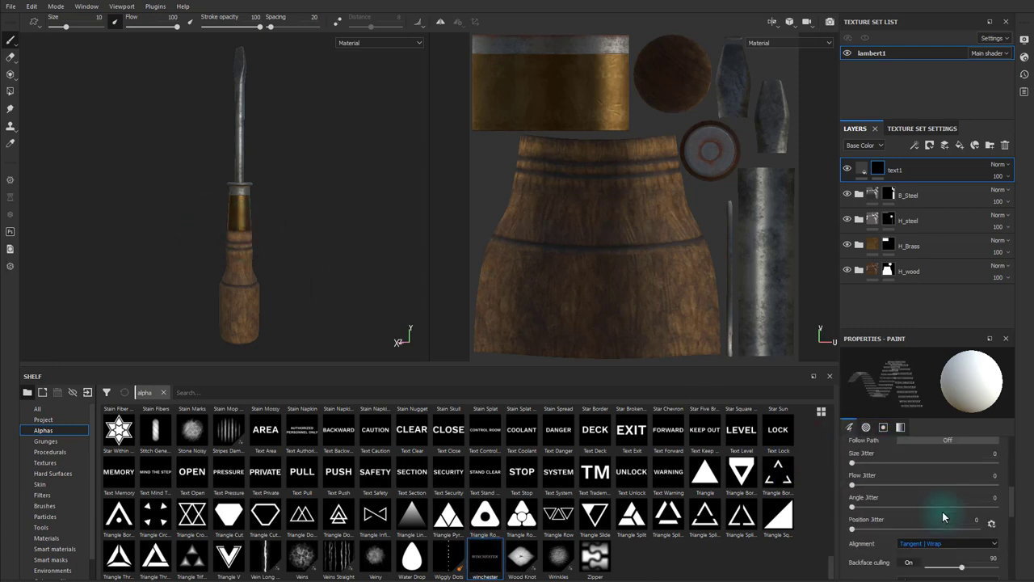
scroll(219, 203, down, 2)
scroll(222, 207, up, 8)
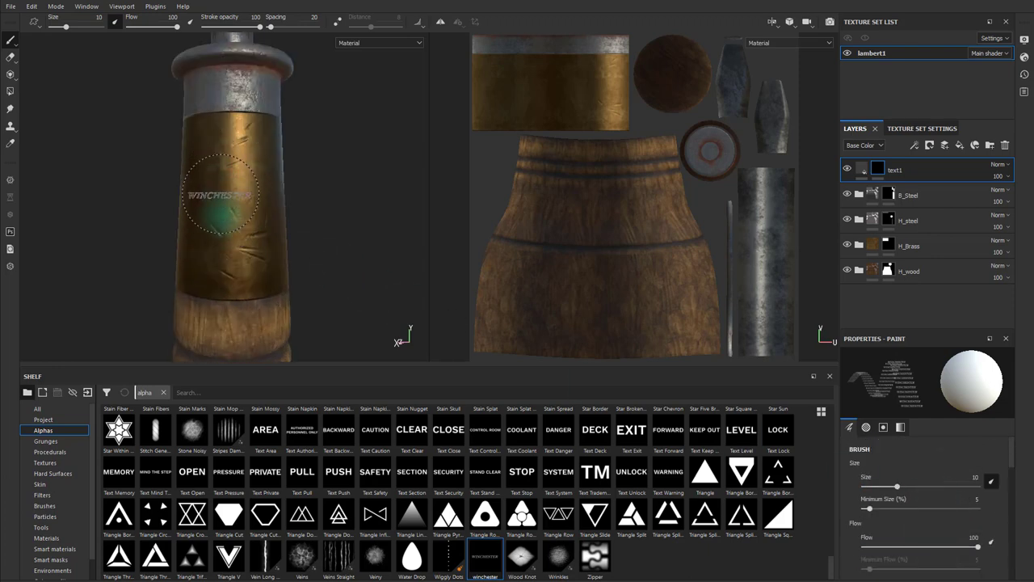
key(alt+Tab)
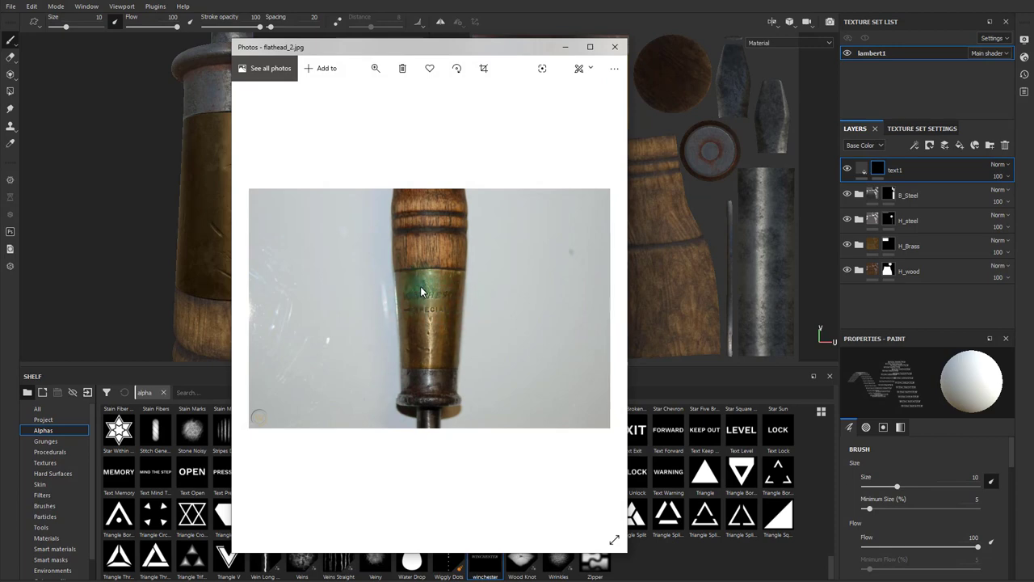
click(565, 47)
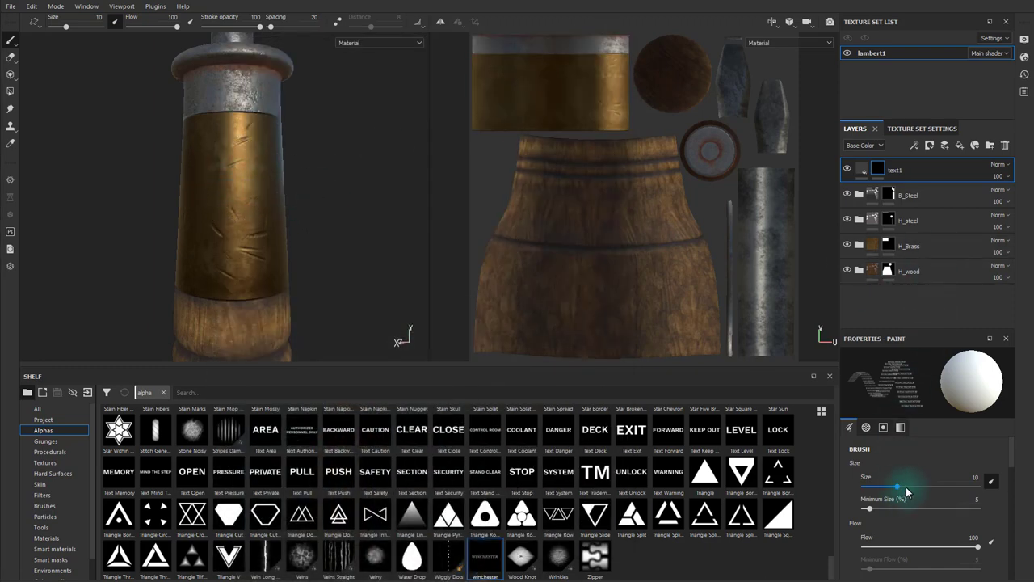
drag(902, 487, 907, 488)
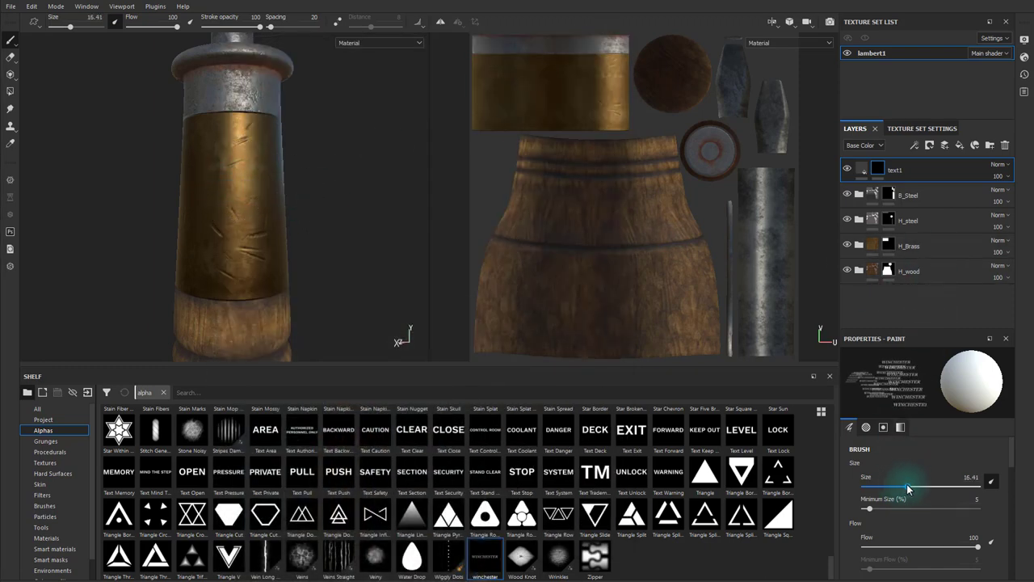
Step: Set the brush's minimum size to 0 and its spacing to 84
click(862, 509)
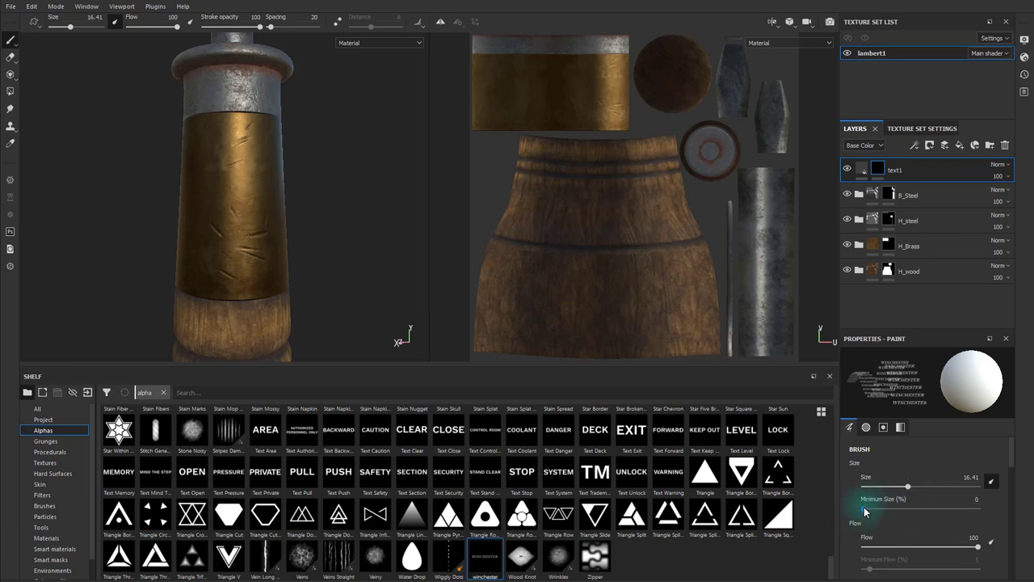
scroll(894, 485, down, 2)
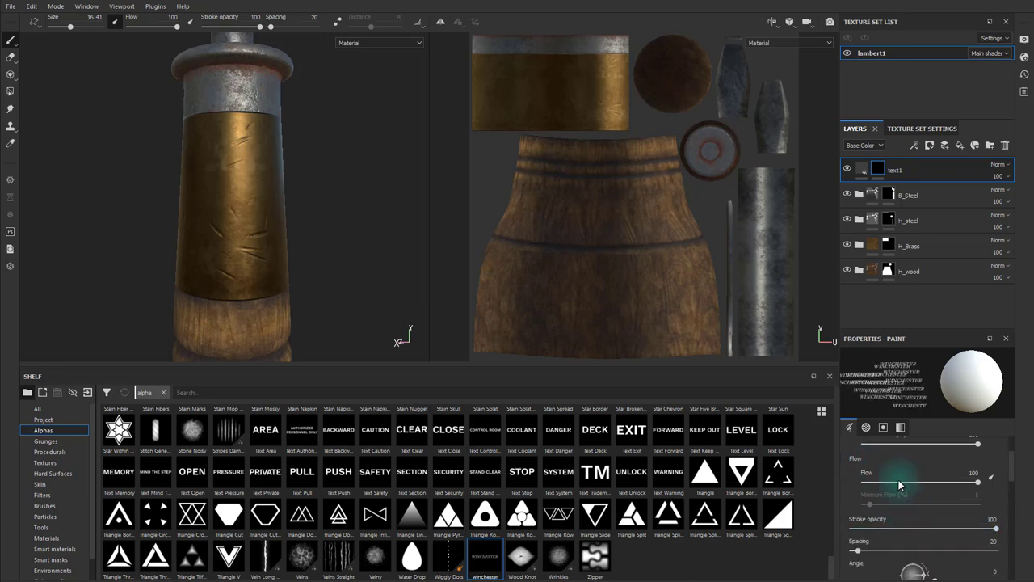
scroll(877, 501, down, 2)
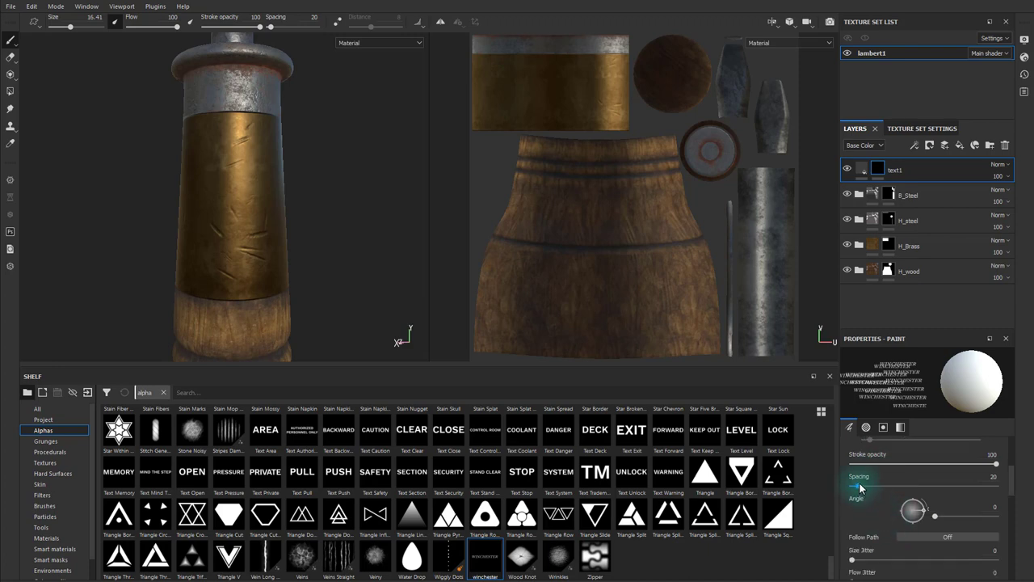
mouse_move(857, 485)
mouse_down()
mouse_move(949, 493)
mouse_move(881, 485)
mouse_up()
Step: Change the brush alignment from Tangent | Wrap to UV
scroll(917, 484, down, 2)
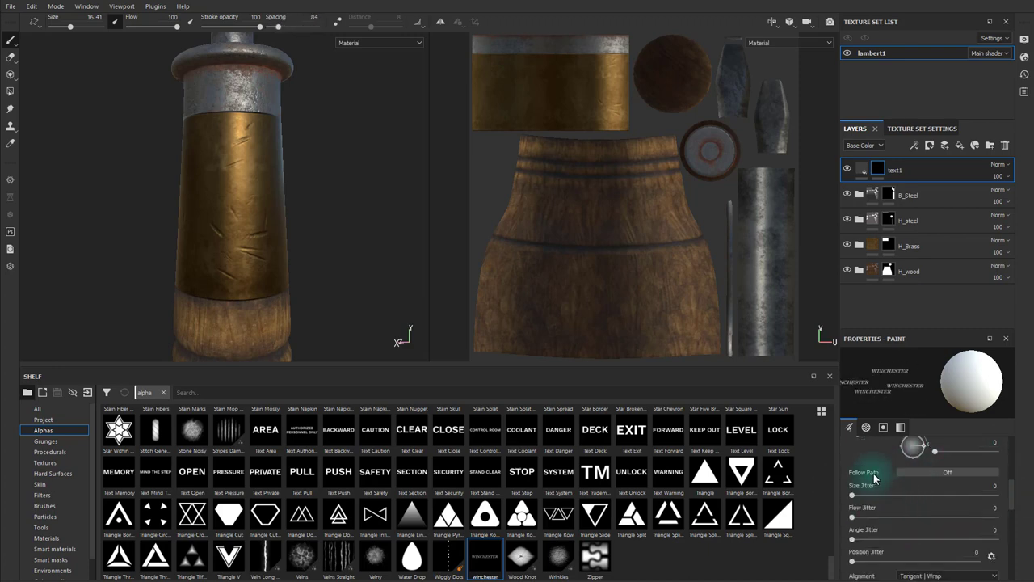
scroll(911, 533, down, 2)
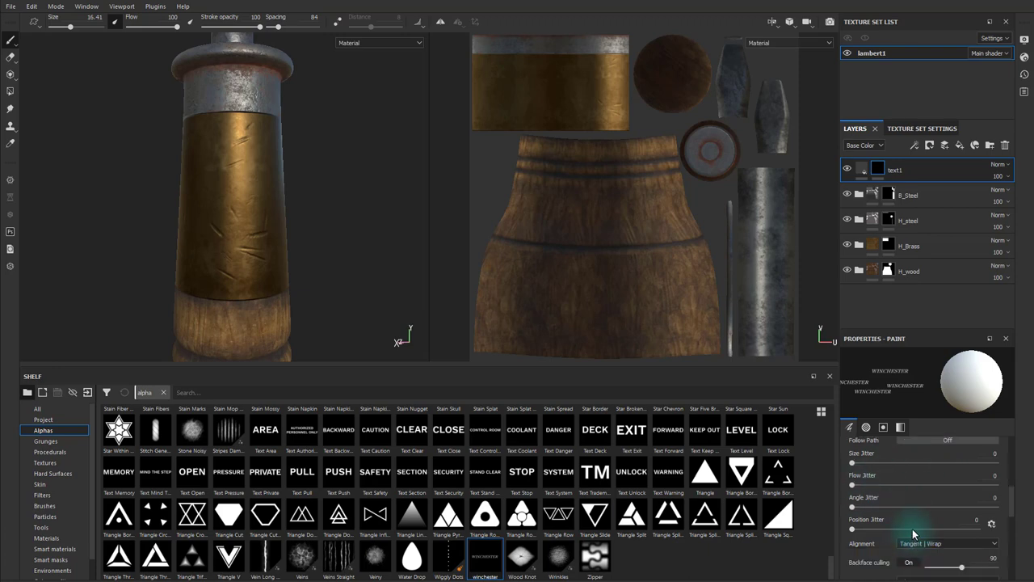
click(927, 512)
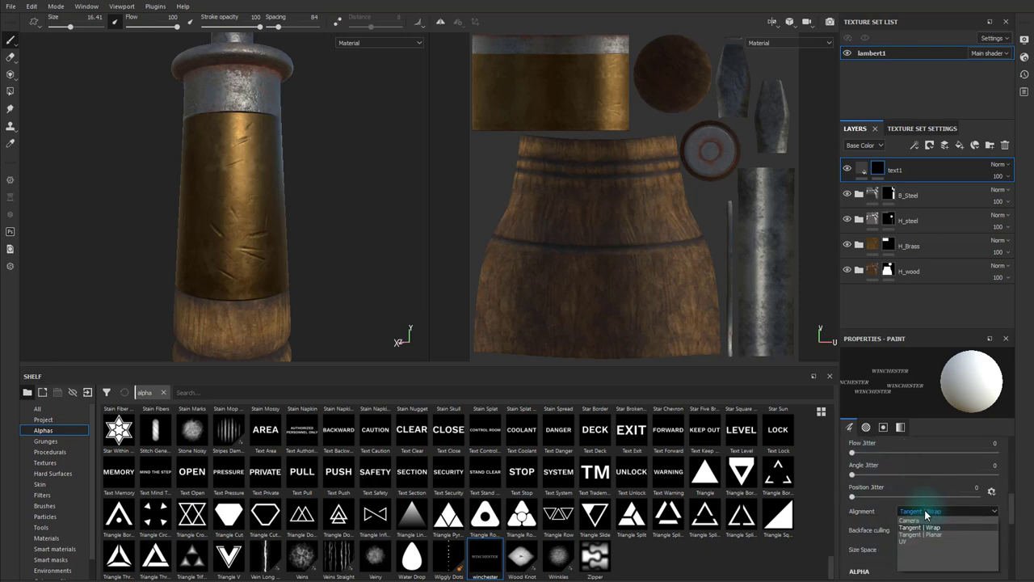
click(905, 540)
Step: Review the remaining alpha, stencil and grayscale settings and set the brush angle to 180
scroll(922, 517, down, 2)
scroll(885, 505, down, 2)
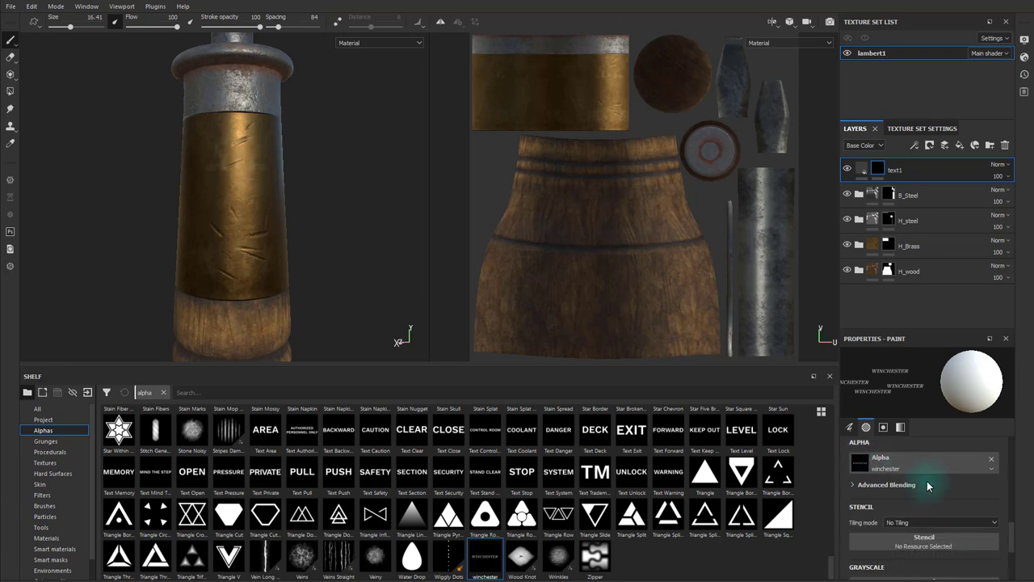
scroll(919, 492, down, 3)
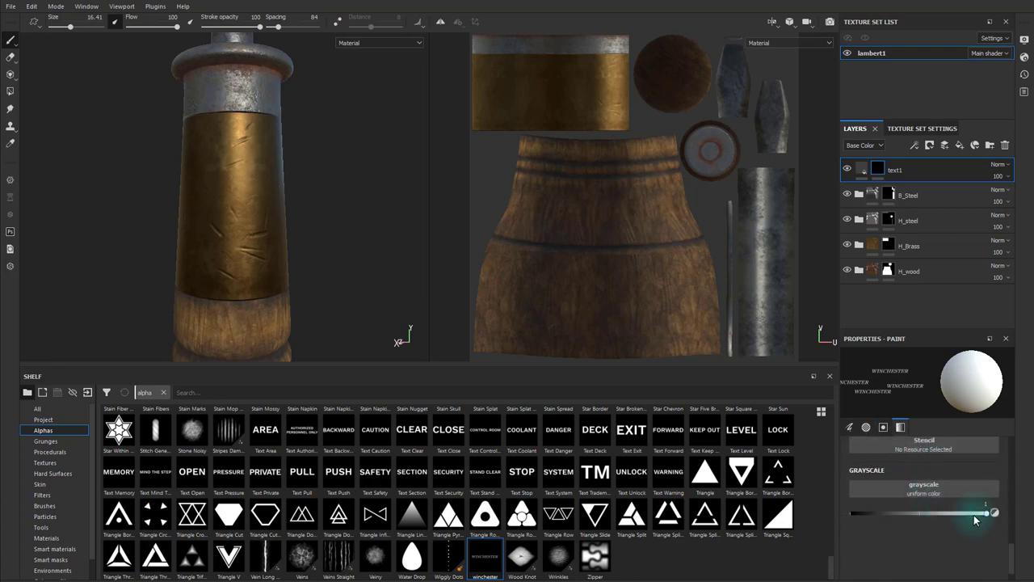
scroll(903, 505, up, 5)
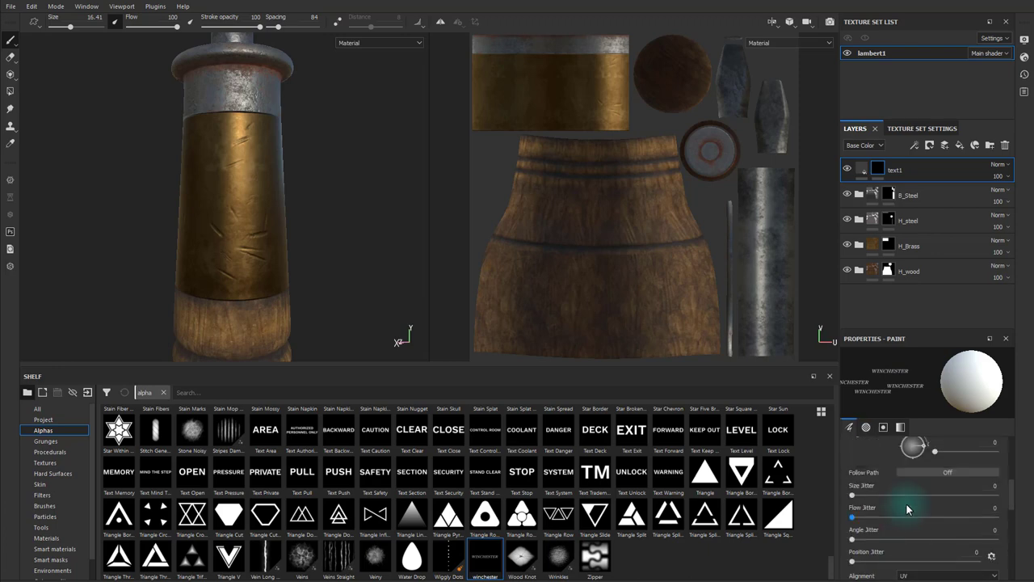
scroll(893, 477, up, 1)
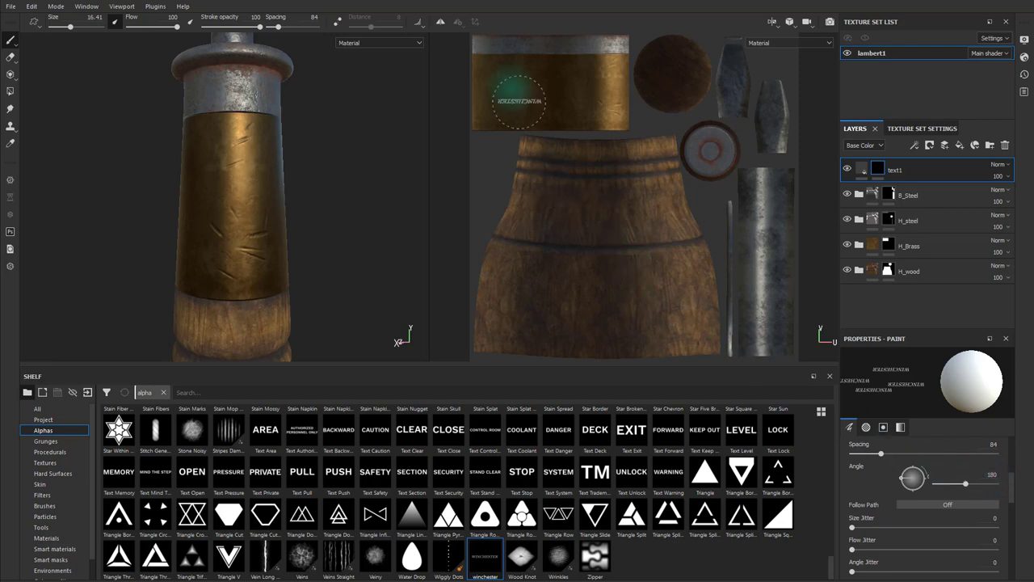
Step: Compare the brass ferrule's orientation in the 3D and UV views with the flathead_2.jpg reference photo
alt+drag(623, 143, 445, 178)
alt+middle_drag(690, 258, 536, 261)
alt+right_drag(705, 270, 769, 278)
alt+middle_drag(769, 277, 751, 394)
alt+right_drag(724, 358, 640, 336)
alt+drag(259, 216, 363, 215)
alt+right_drag(363, 216, 102, 206)
mouse_move(307, 261)
alt+mouse_down()
mouse_move(180, 253)
mouse_move(315, 266)
alt+mouse_up()
alt+middle_drag(340, 263, 395, 261)
key(alt+Tab)
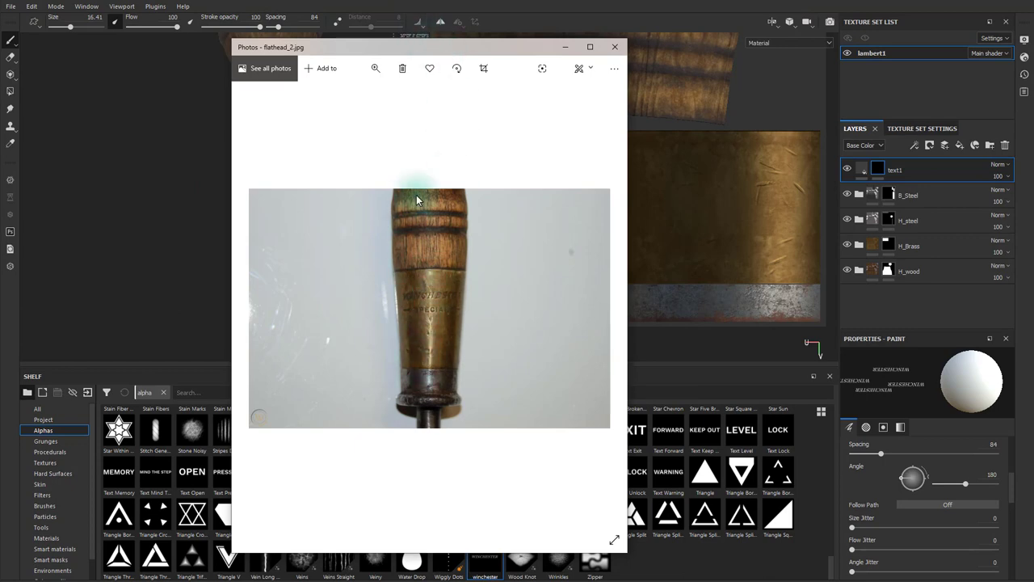
mouse_move(438, 47)
mouse_down()
mouse_move(92, 77)
mouse_move(0, 65)
mouse_up()
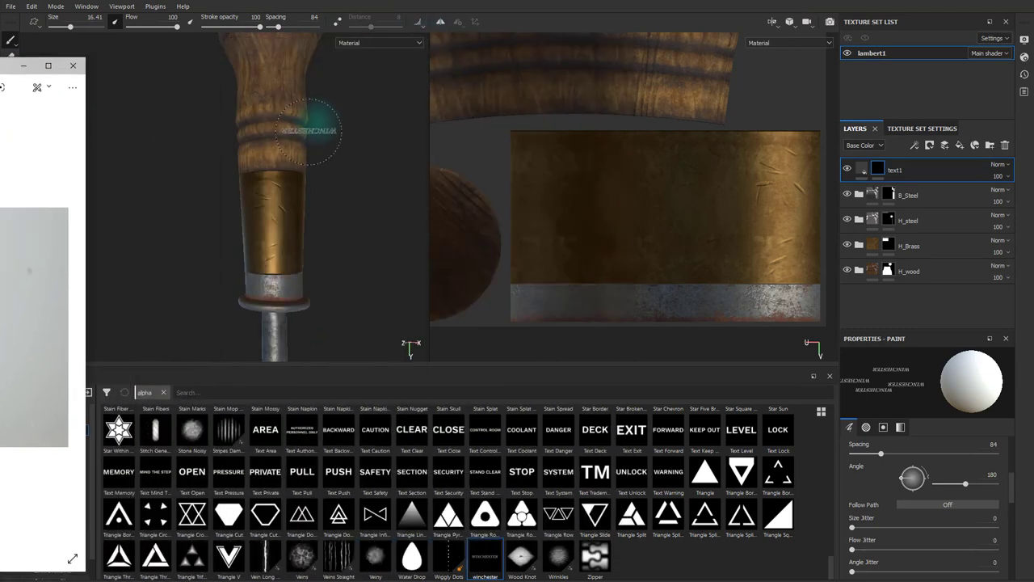
Step: Try stamping WINCHESTER on the brass ferrule's UV island near the wooden handle, and undo the stamp
mouse_move(686, 173)
alt+mouse_down()
mouse_move(681, 196)
mouse_move(686, 173)
alt+mouse_up()
shift+right_drag(695, 187, 624, 186)
click(667, 167)
alt+drag(344, 251, 560, 257)
alt+middle_drag(336, 251, 273, 248)
alt+right_drag(275, 248, 543, 290)
alt+drag(321, 218, 351, 266)
key(ctrl+z)
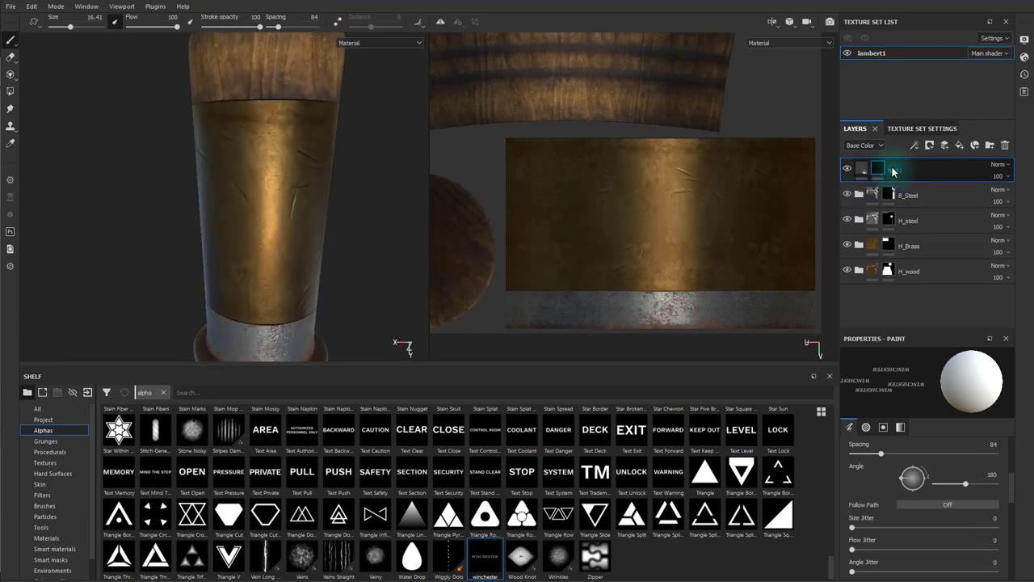
Step: Set the text1 fill's height to -0.1206 and stamp WINCHESTER in its mask on the ferrule, near the wooden handle
click(859, 172)
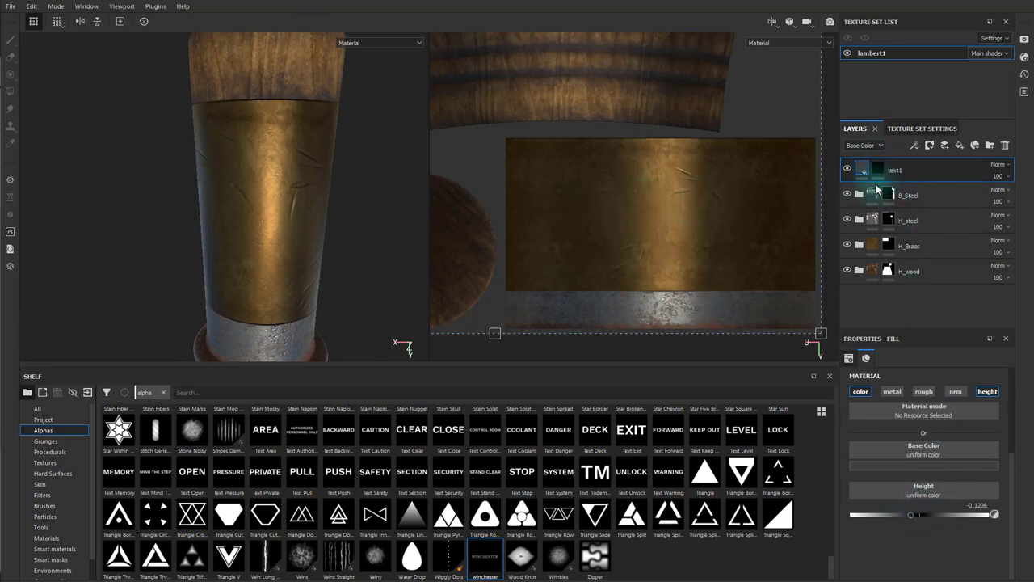
click(877, 170)
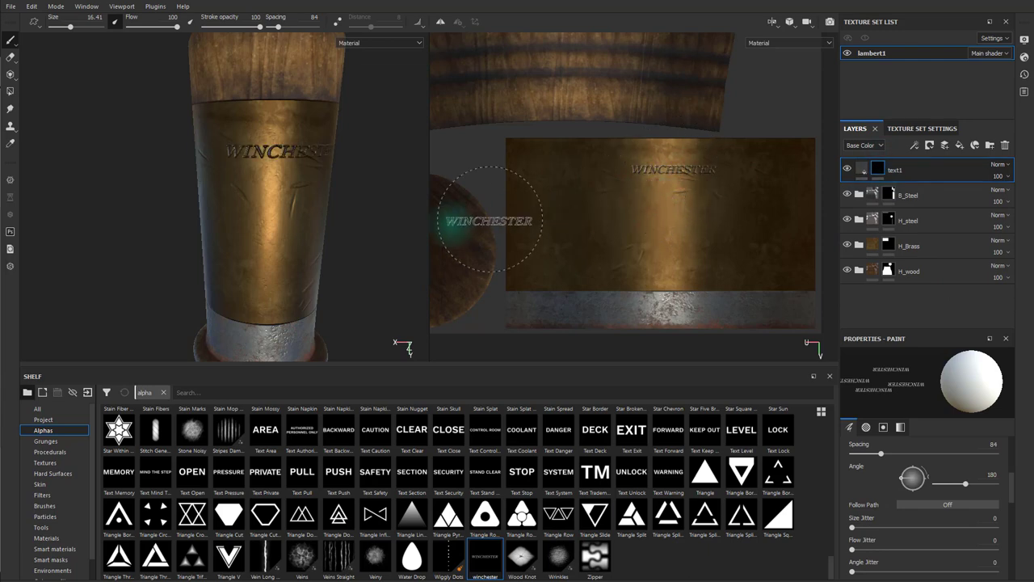
mouse_move(349, 227)
alt+mouse_down()
mouse_move(298, 222)
mouse_move(332, 223)
alt+mouse_up()
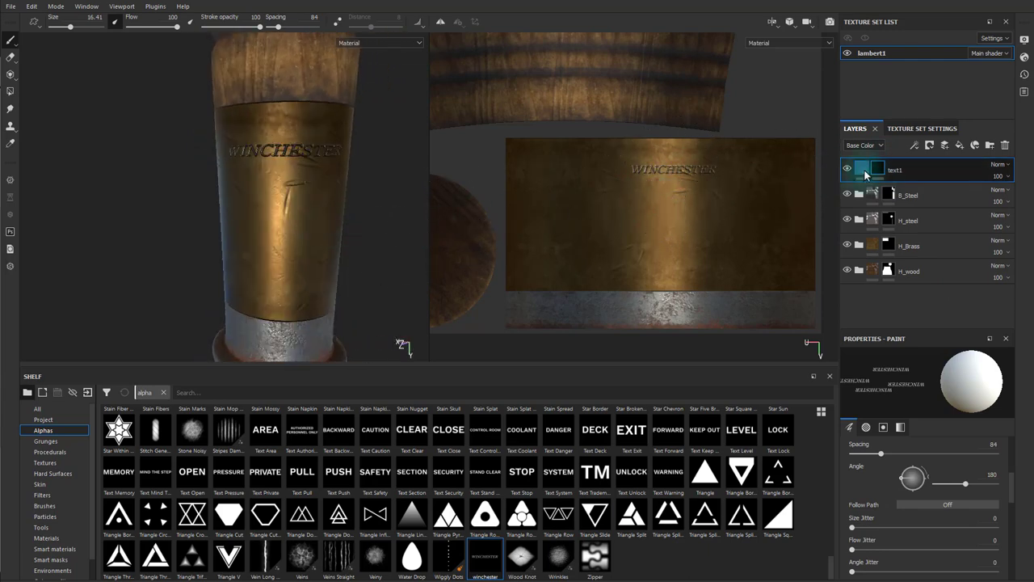
Step: Set the text1 fill's height to -0.0584 and inspect the engraving under rotated environment lighting
click(863, 168)
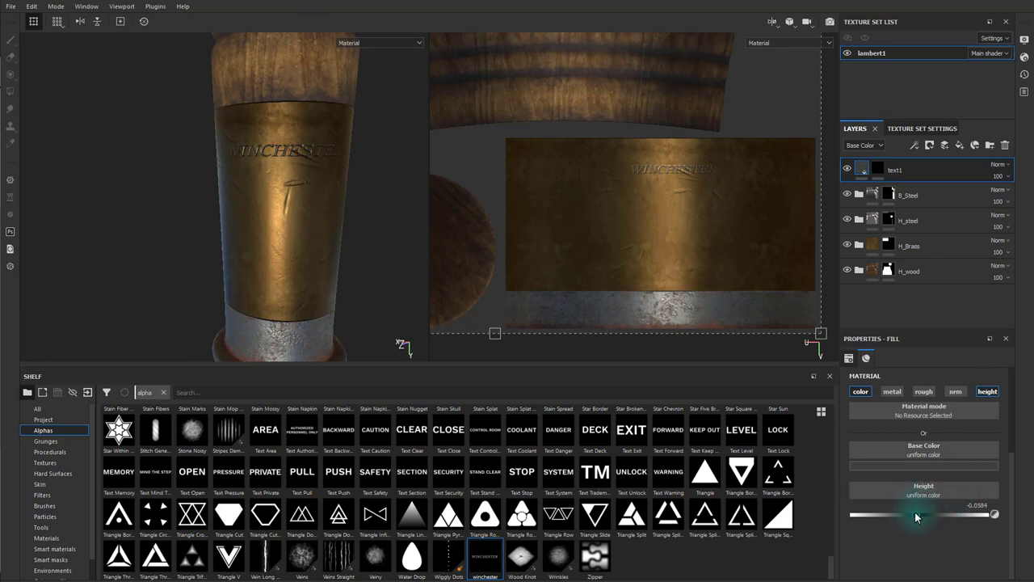
alt+drag(457, 337, 304, 242)
shift+right_drag(304, 243, 145, 235)
mouse_move(222, 257)
alt+mouse_down()
mouse_move(269, 213)
mouse_move(194, 211)
mouse_move(129, 240)
mouse_move(224, 246)
alt+mouse_up()
alt+right_drag(217, 245, 303, 277)
alt+drag(303, 277, 331, 294)
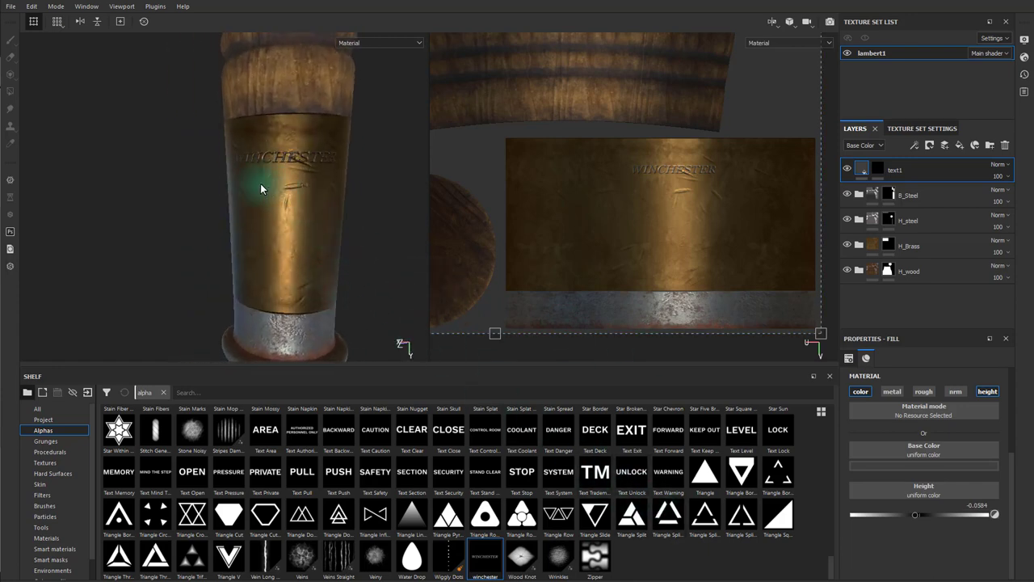
Step: Compare the WINCHESTER engraving on the ferrule with the lettering in the flathead_2.jpg reference photo
alt+drag(269, 212, 287, 215)
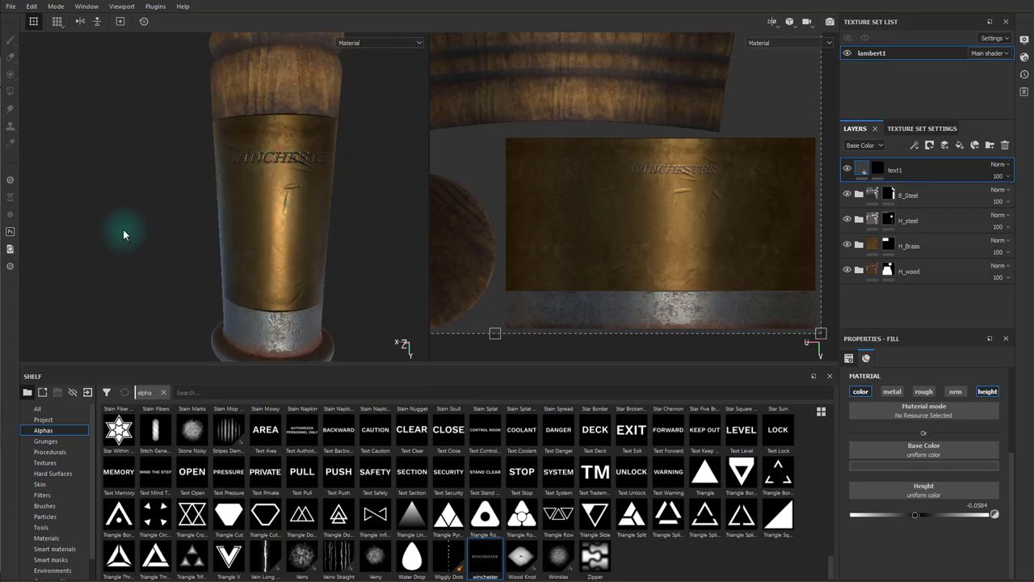
drag(0, 68, 479, 45)
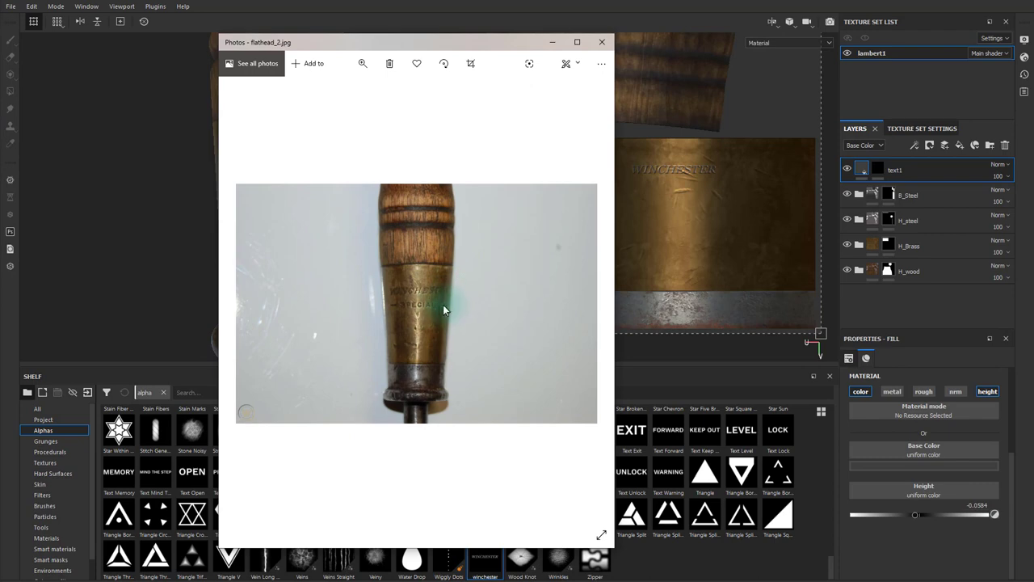
drag(446, 44, 0, 36)
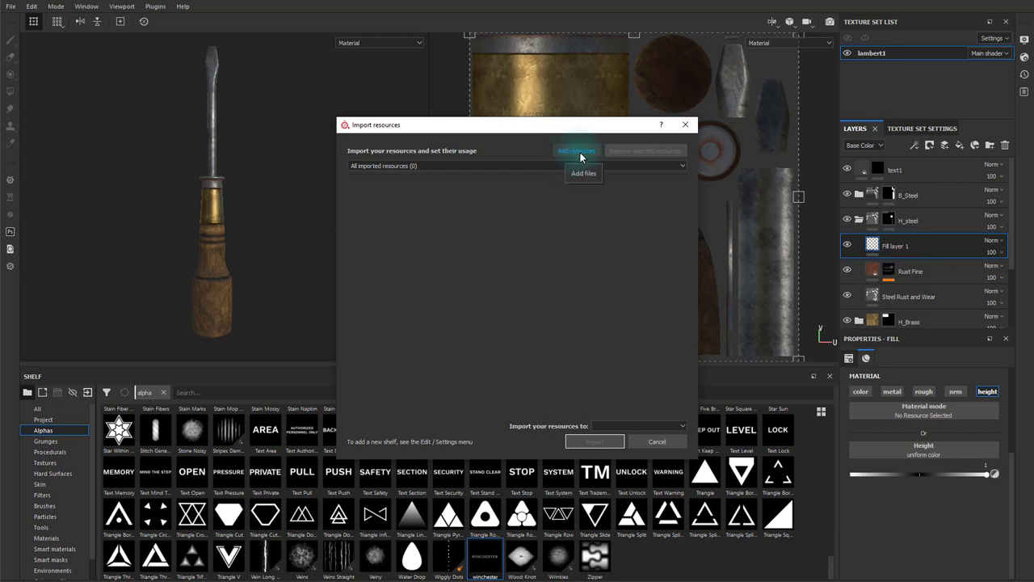
Step: Import SPECIAL.psd from the sourceimages folder as an alpha into the screwdriver_texturing3 project
click(576, 151)
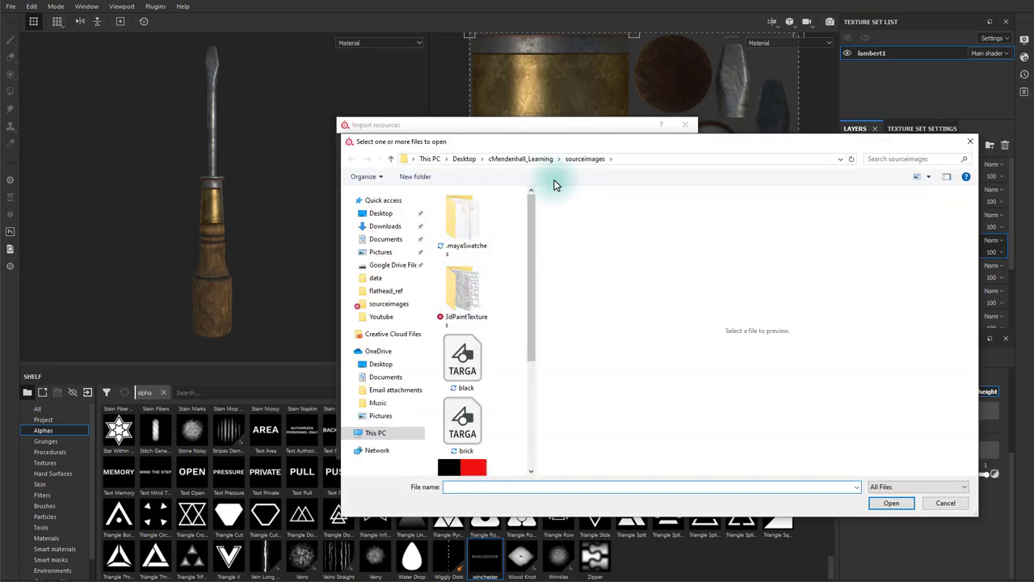
scroll(517, 370, down, 3)
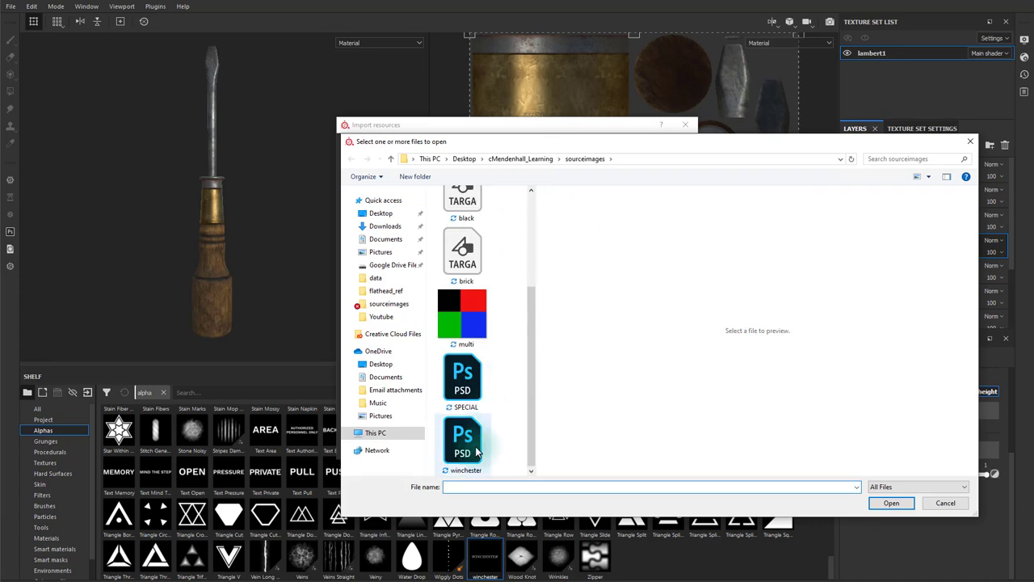
click(467, 386)
click(899, 505)
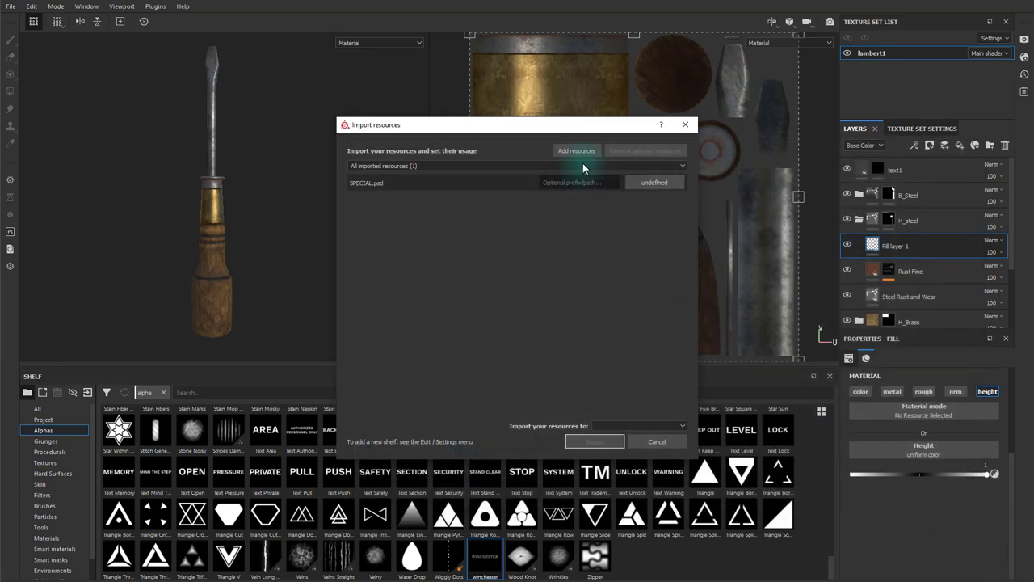
click(639, 426)
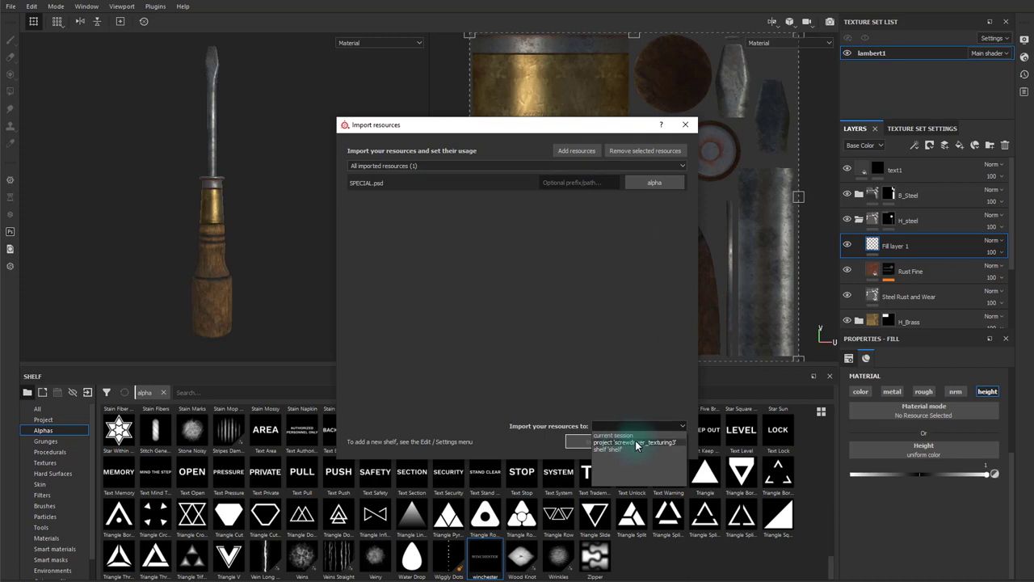
click(637, 442)
click(593, 441)
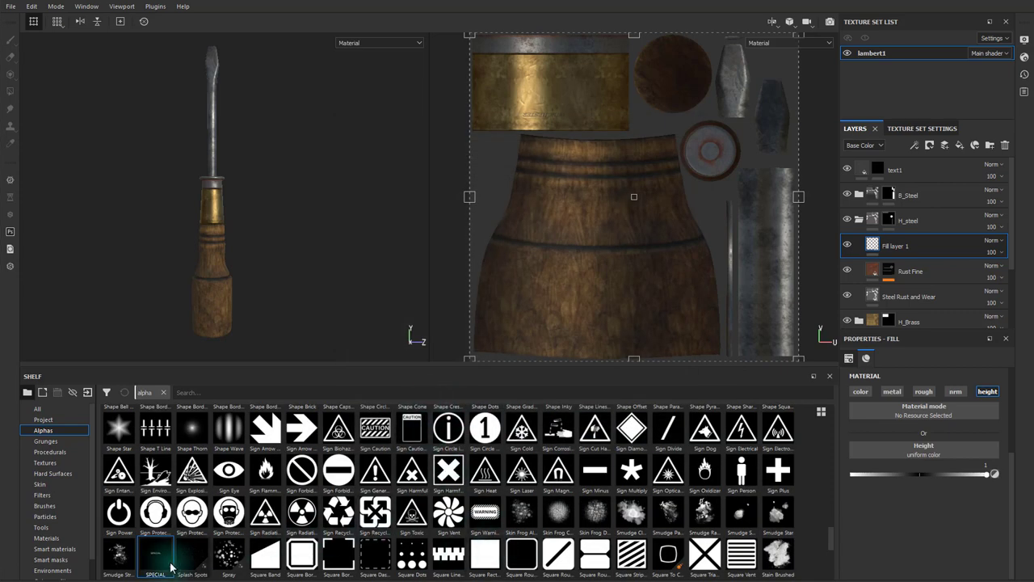
Step: Rename the text1 layer to t_Winchester and duplicate it
drag(158, 568, 898, 179)
double_click(898, 173)
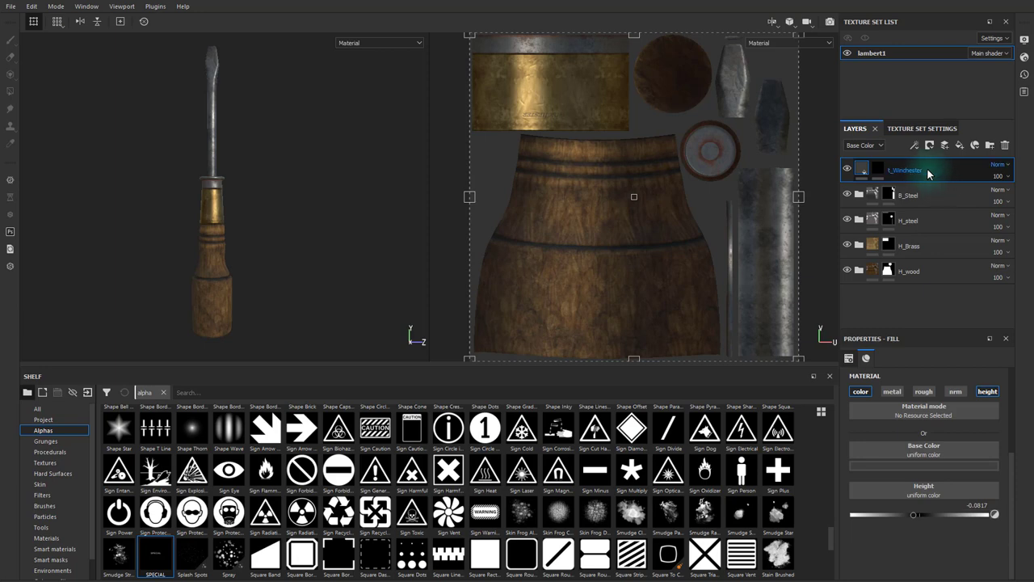
key(Return)
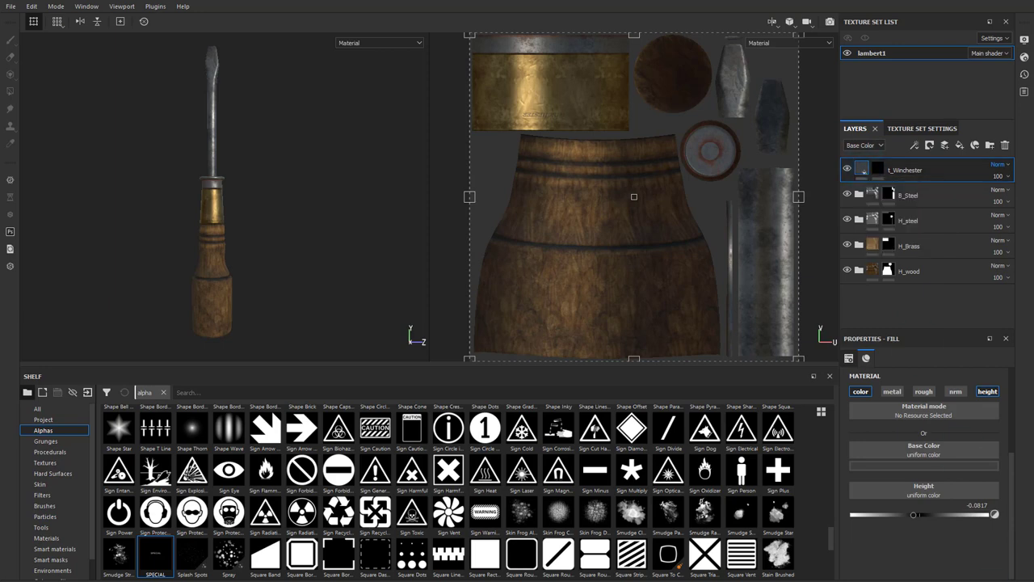
right_click(944, 169)
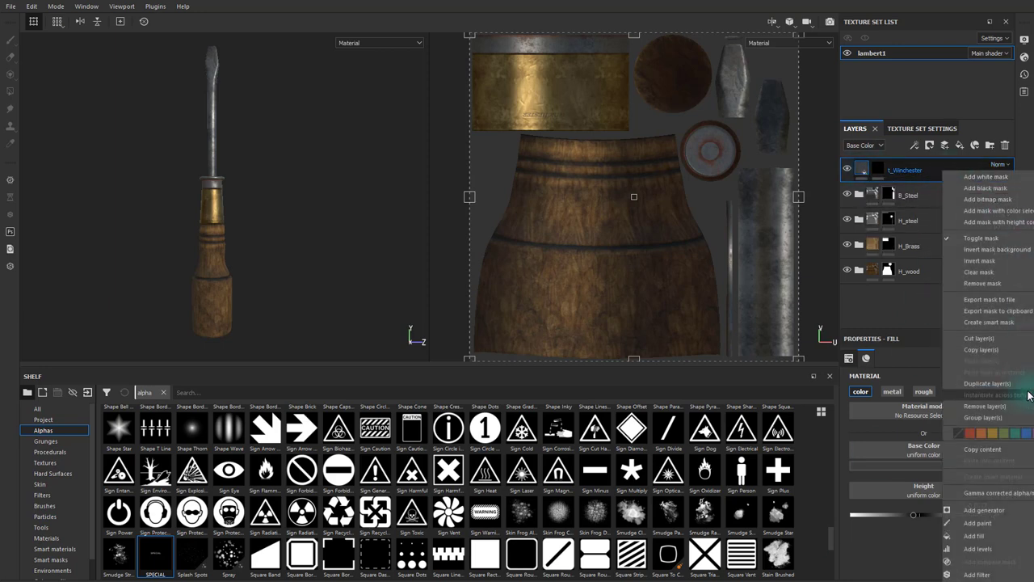
click(998, 387)
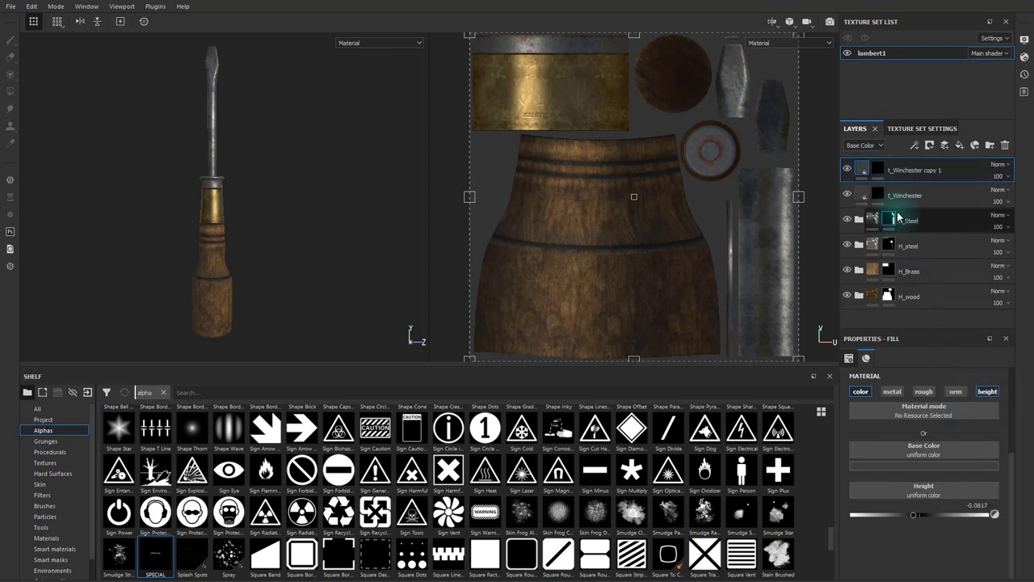
Step: Clear the winchester alpha from the brush and replace the lower t_Winchester layer's mask with a new black mask
click(877, 195)
click(992, 459)
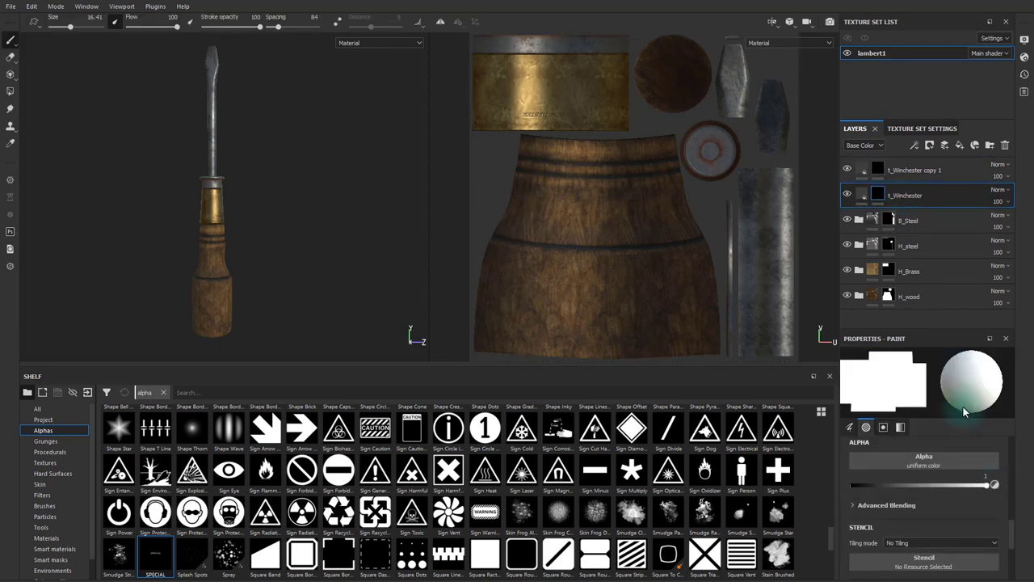
right_click(885, 194)
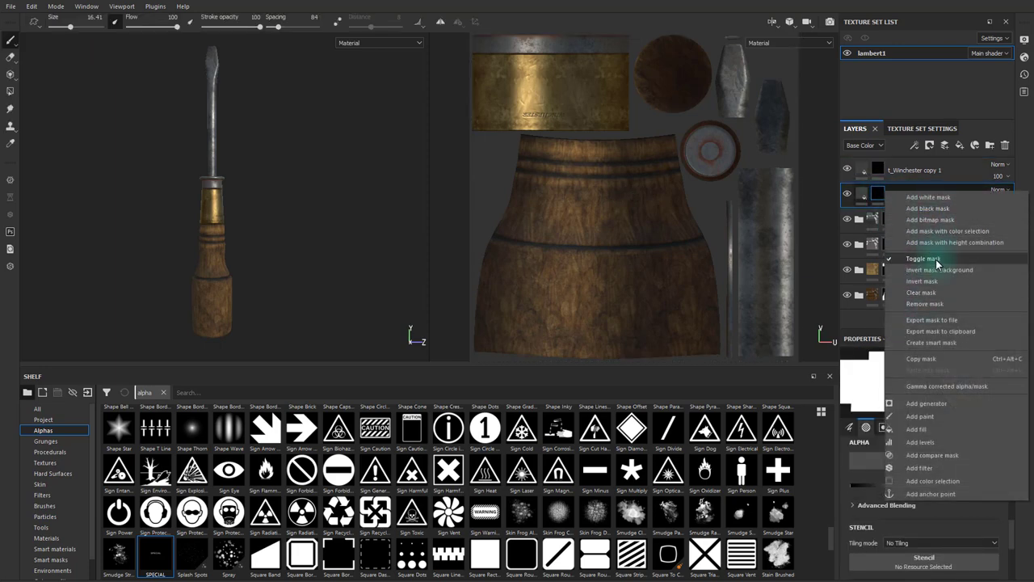
click(926, 304)
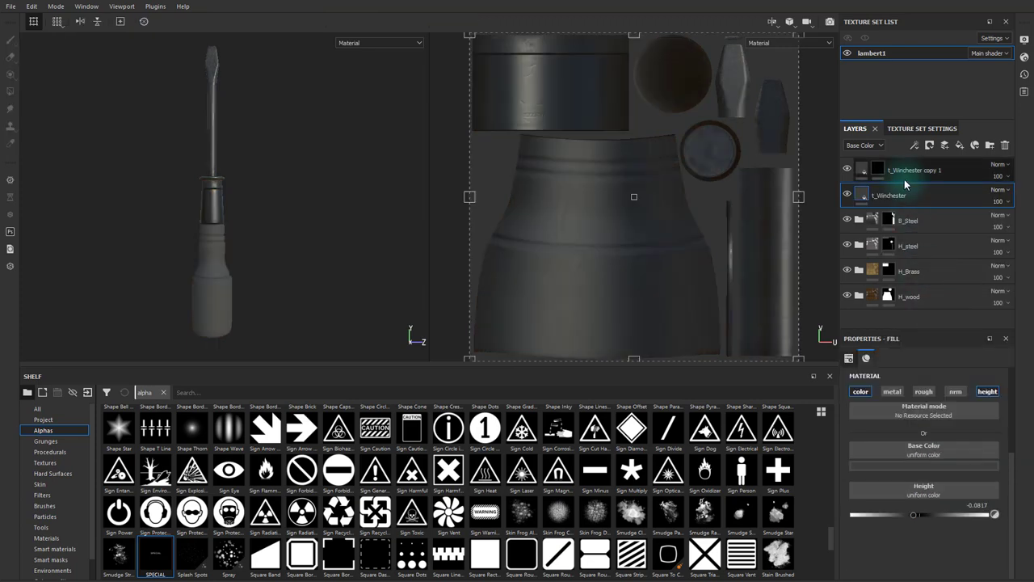
right_click(892, 198)
click(929, 219)
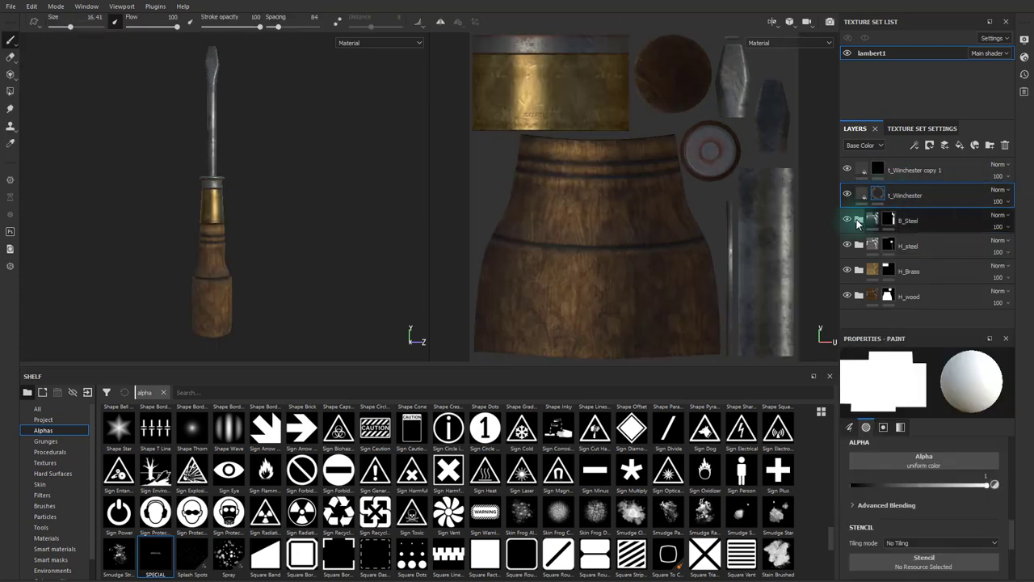
Step: Load the SPECIAL alpha into the brush for painting the lower t_Winchester layer's mask and review the brush settings
click(920, 463)
text(spec)
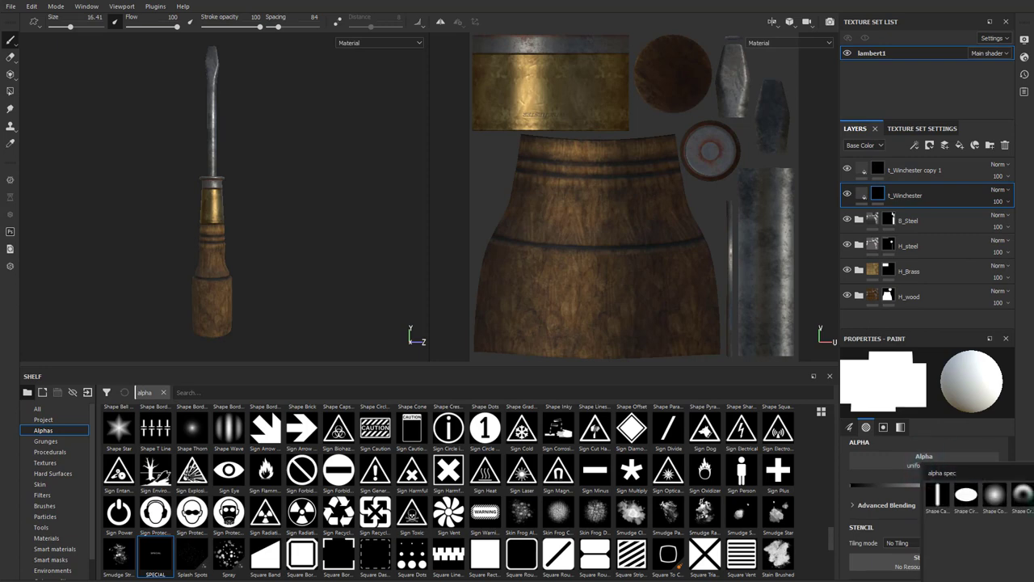
click(1030, 497)
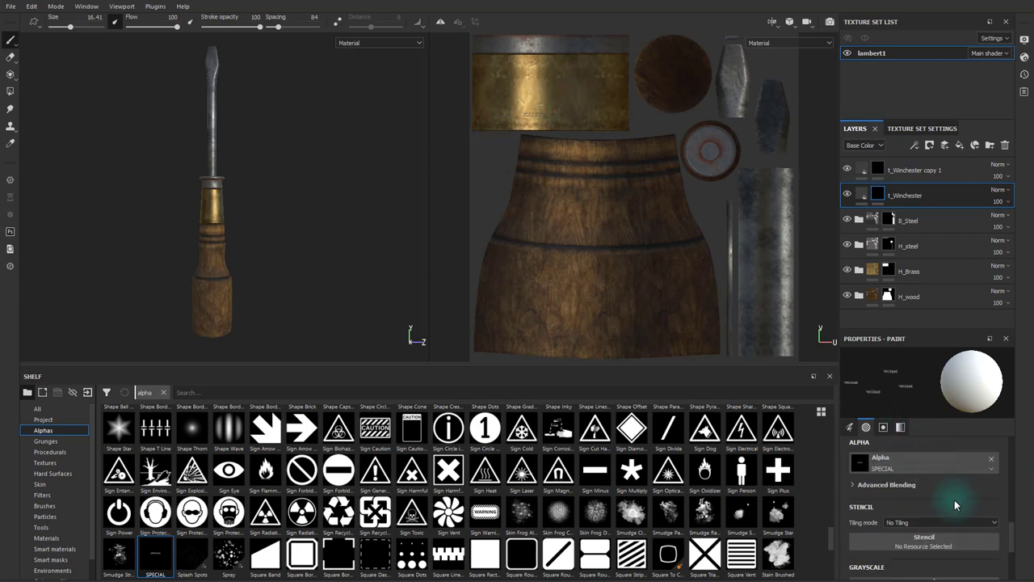
scroll(954, 496, up, 3)
scroll(927, 547, up, 5)
scroll(921, 509, down, 2)
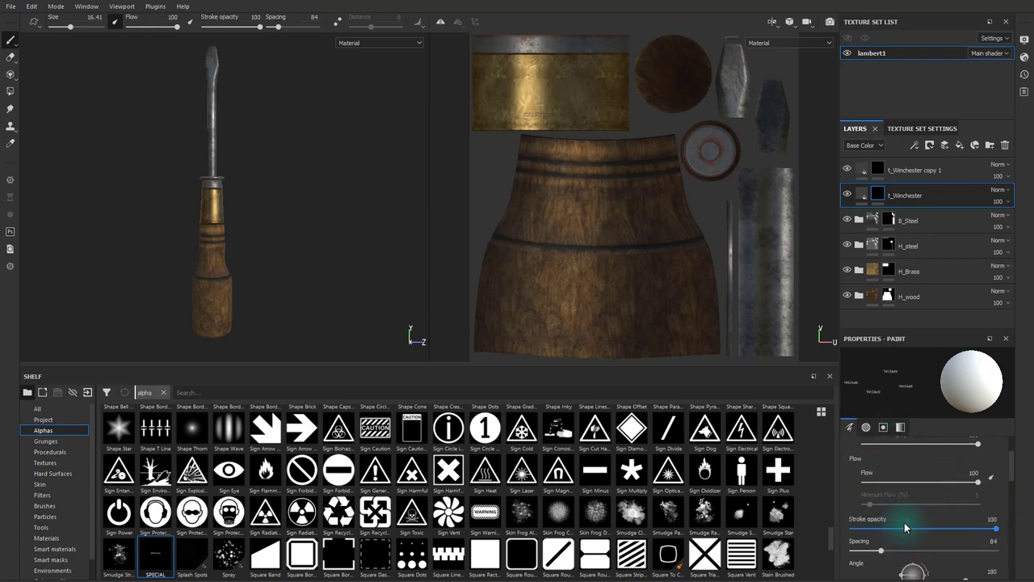
scroll(899, 552, down, 2)
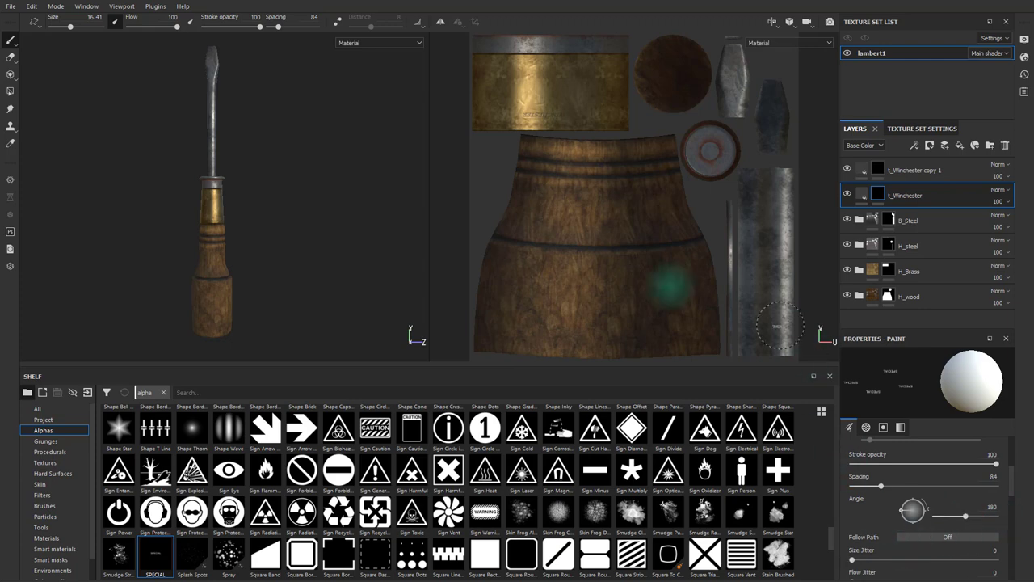
scroll(893, 542, down, 3)
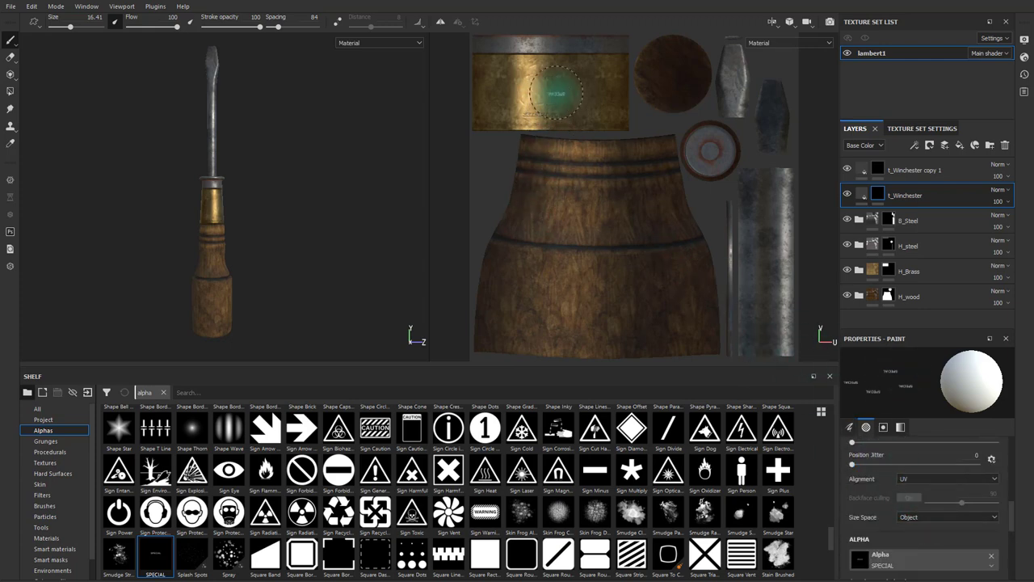
Step: Stamp SPECIAL on the brass UV area, centred just above the inverted WINCHESTER lettering, at brush size 20.78, following the flathead_2.jpg photo
alt+right_drag(551, 158, 961, 250)
alt+middle_drag(649, 141, 726, 302)
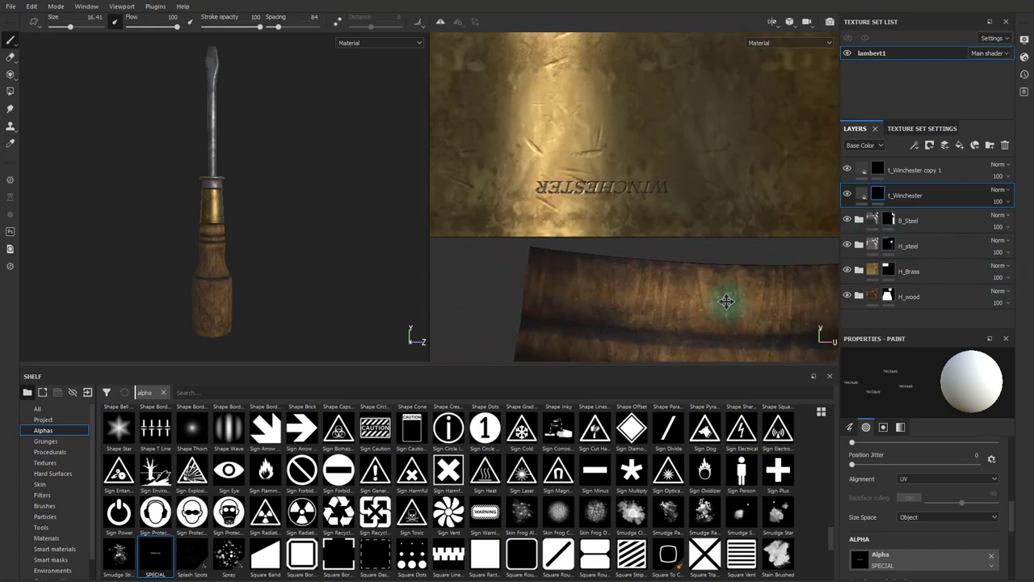
drag(522, 52, 585, 22)
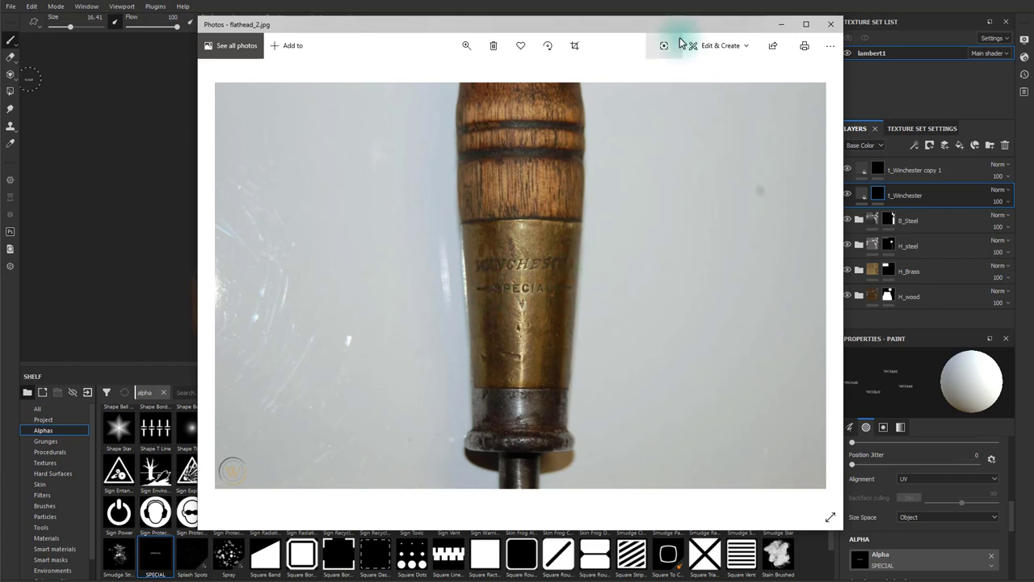
mouse_move(670, 20)
mouse_down()
mouse_move(509, 40)
mouse_move(125, 52)
mouse_move(31, 43)
mouse_up()
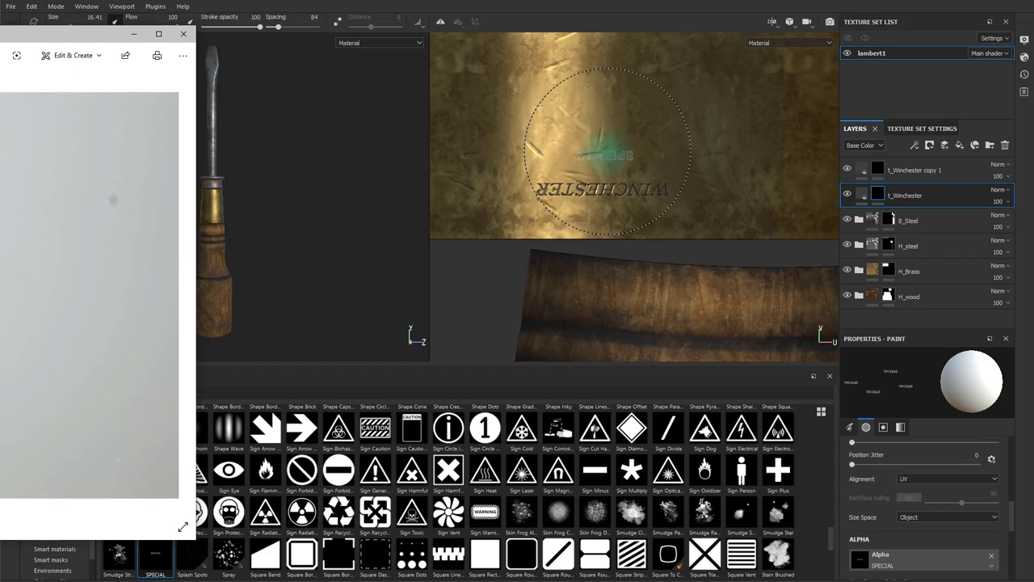
ctrl+right_drag(601, 150, 626, 149)
click(602, 151)
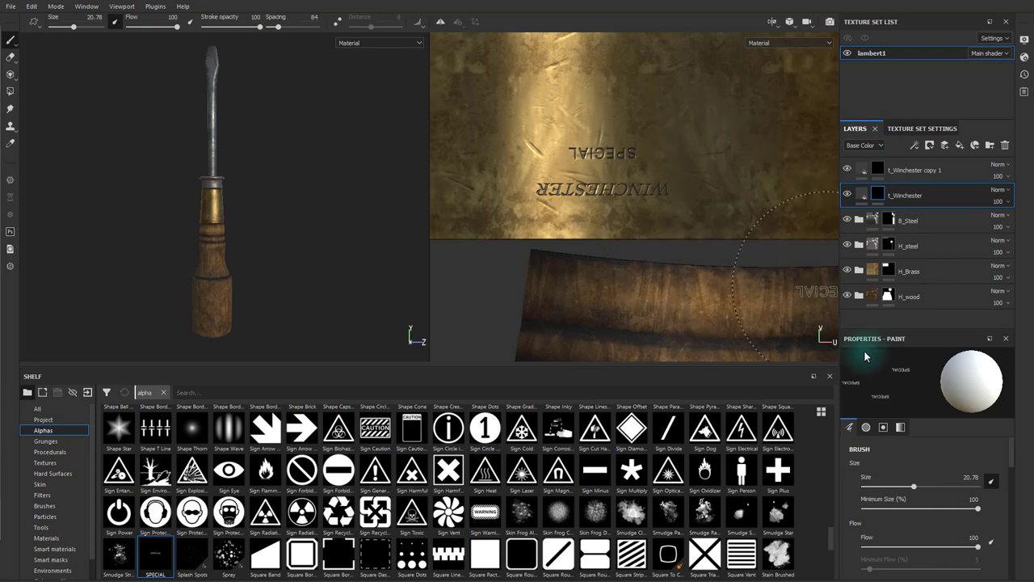
Step: Replace the brush's SPECIAL alpha with the Square Rectangle alpha
scroll(947, 517, down, 10)
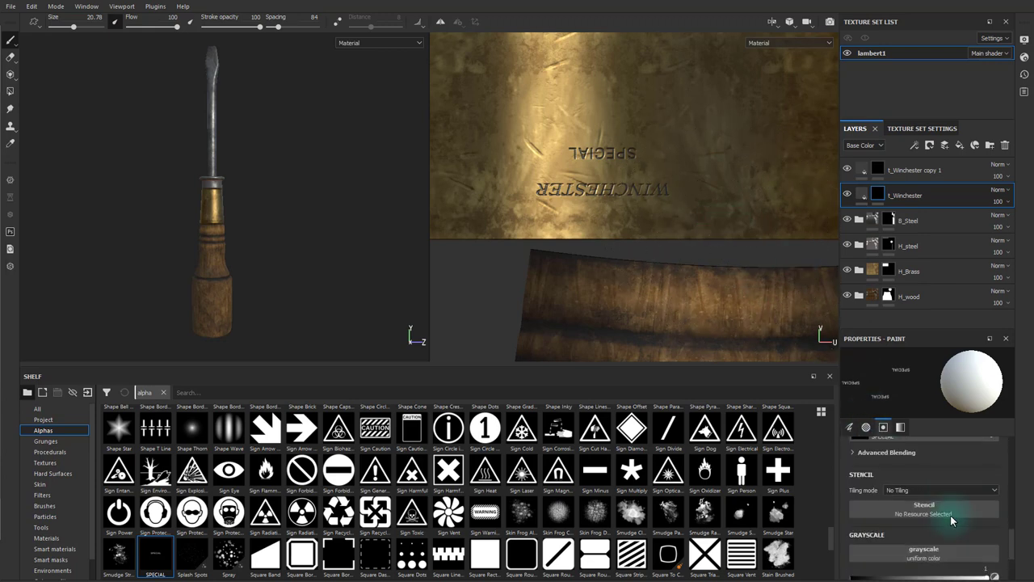
scroll(949, 507, up, 10)
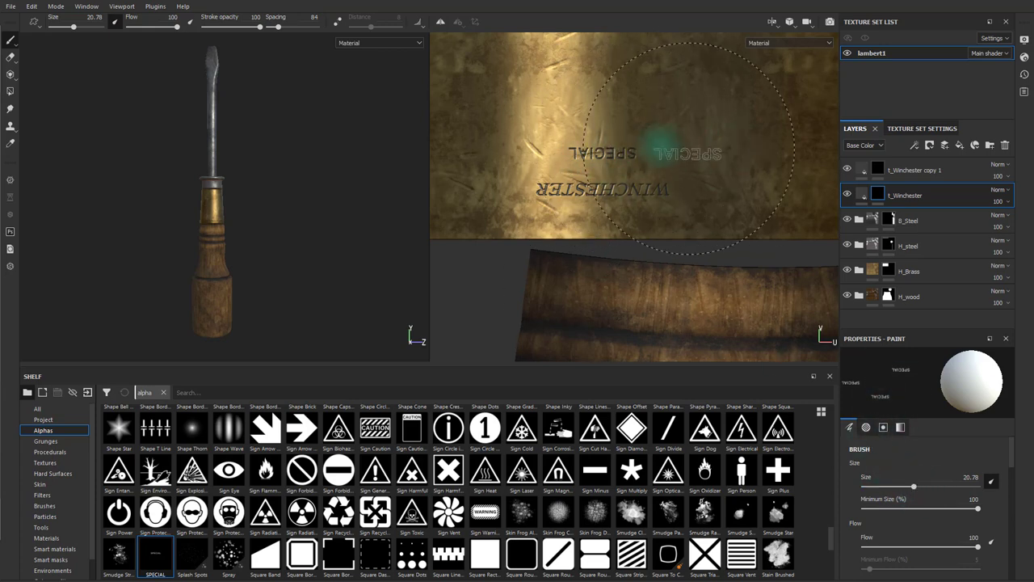
scroll(942, 525, down, 5)
scroll(937, 528, down, 3)
click(929, 530)
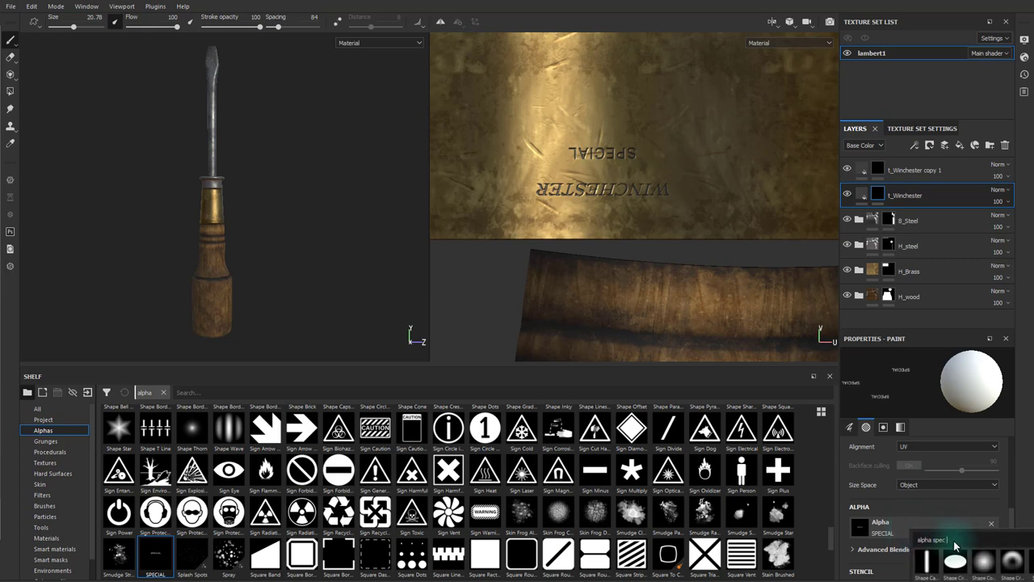
key(BackSpace)
key(BackSpace)
key(BackSpace)
text(qu)
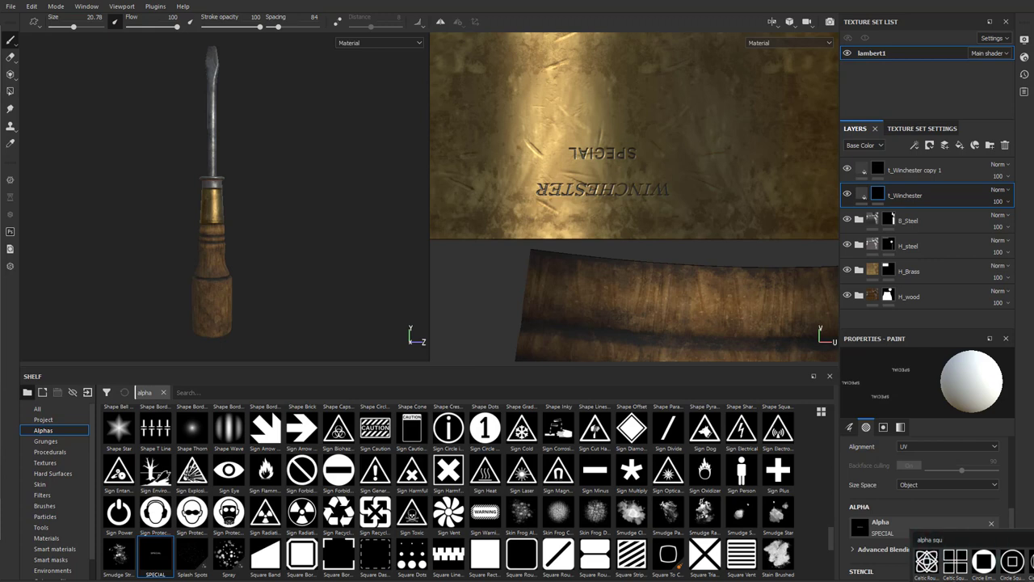
click(994, 566)
Step: Reduce the brush spacing to 5 and the brush size to 0.13 for painting thin lines
scroll(919, 446, up, 5)
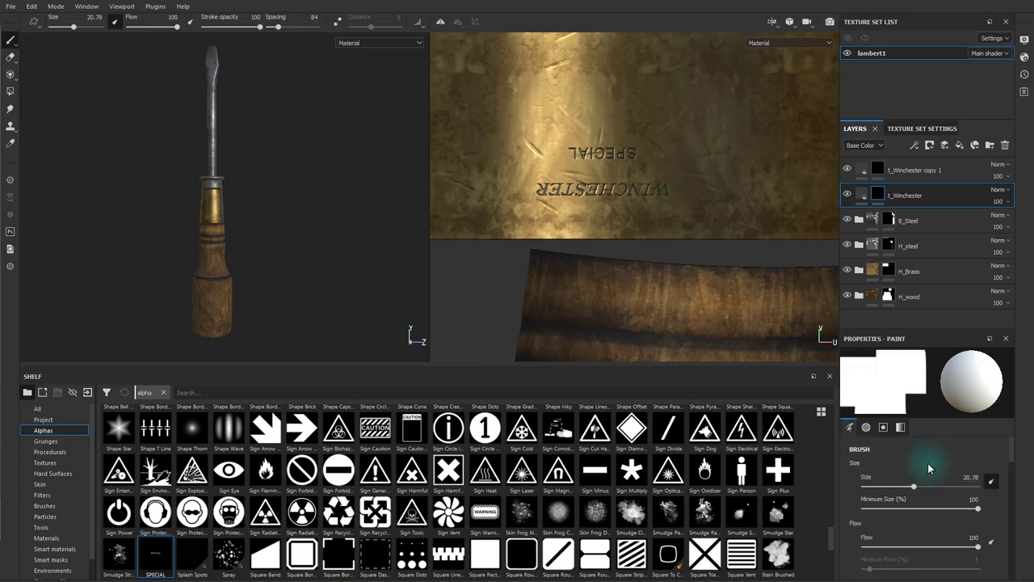
scroll(885, 507, down, 4)
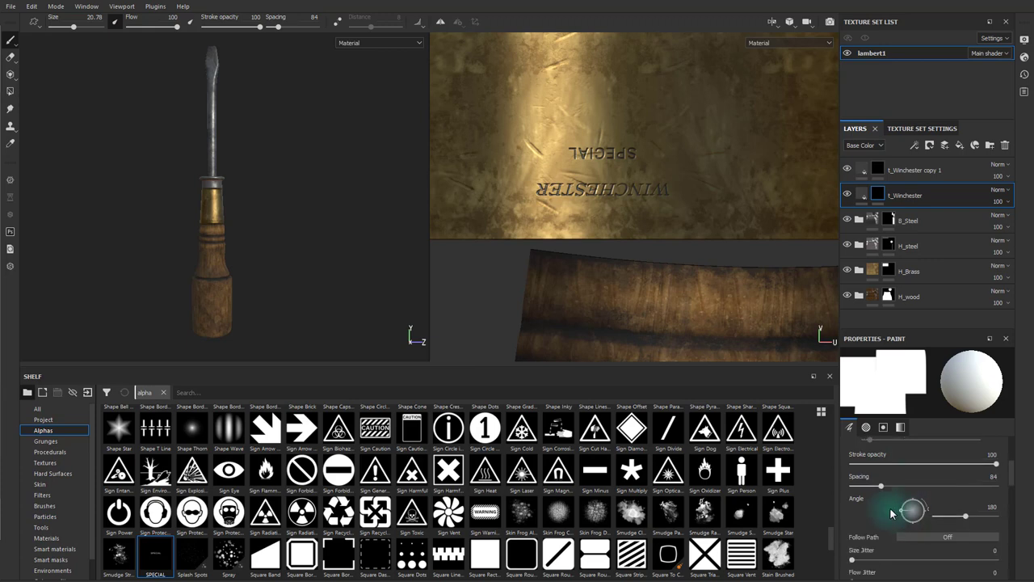
drag(881, 518, 826, 505)
key(bracketleft)
key(bracketleft)
key(bracketleft)
ctrl+right_drag(679, 154, 635, 155)
Step: Paint a short straight horizontal line on each side of SPECIAL, extending out to the ends of the WINCHESTER lettering
key(shift)
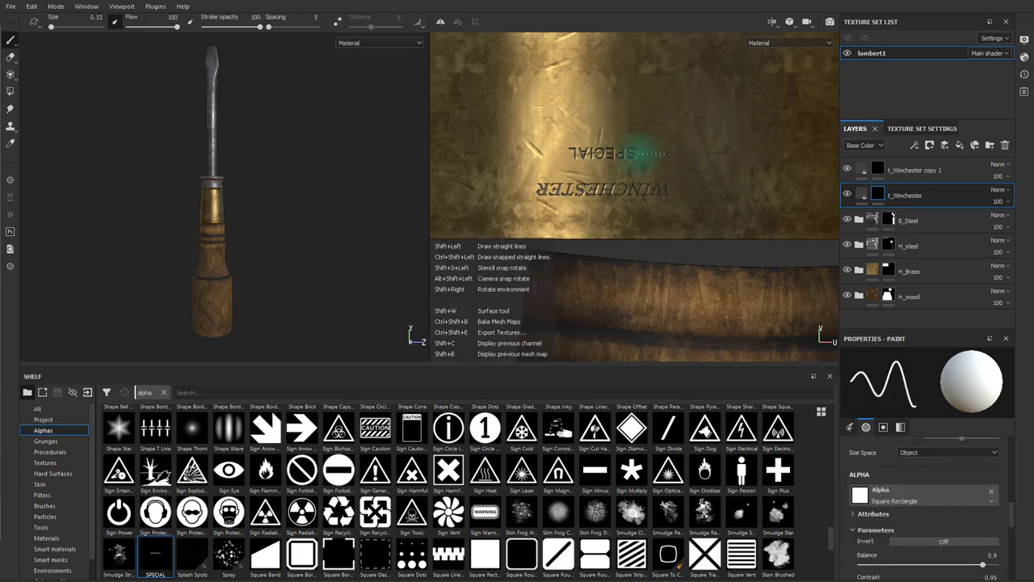
shift+click(556, 153)
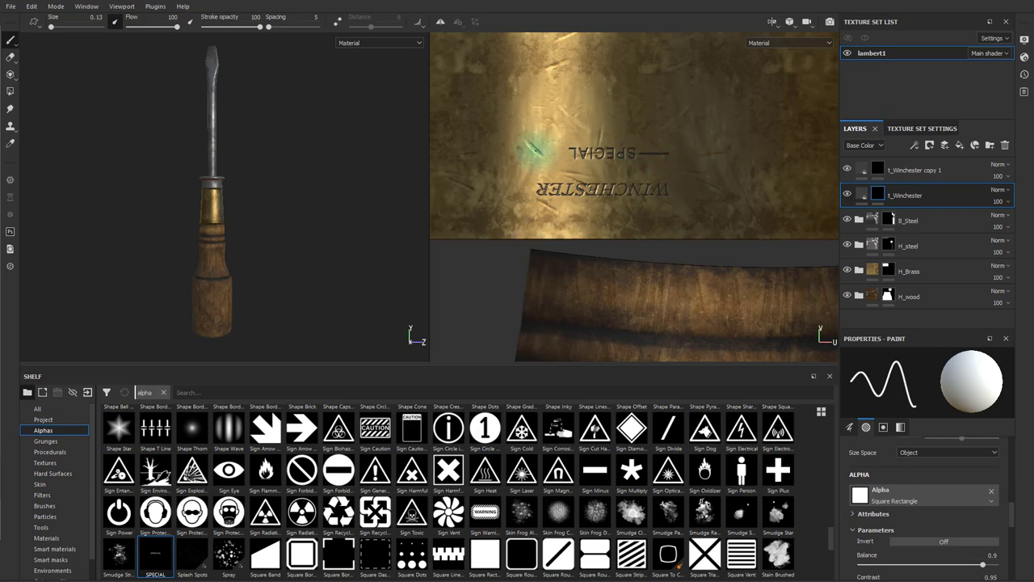
key(shift)
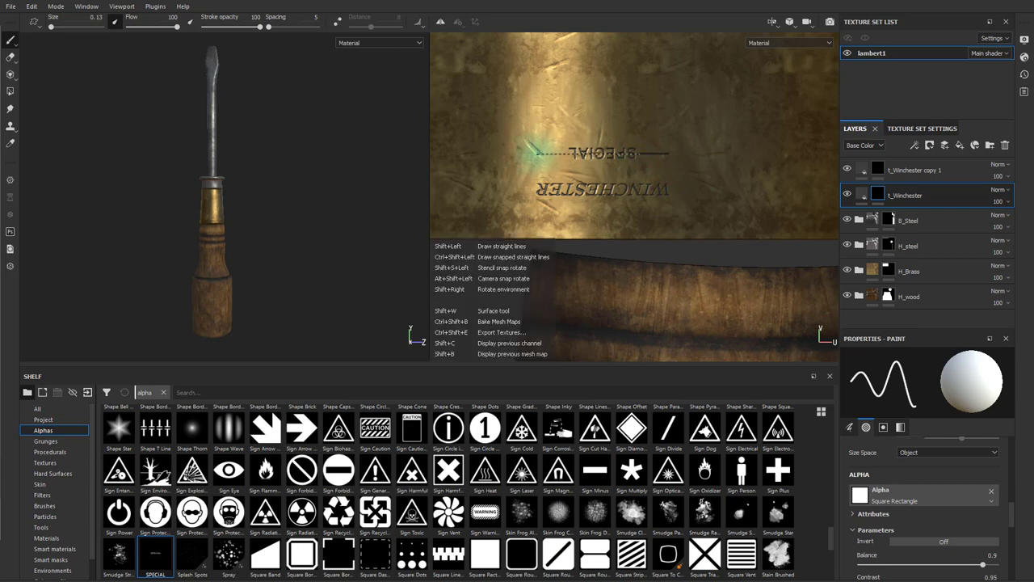
key(shift)
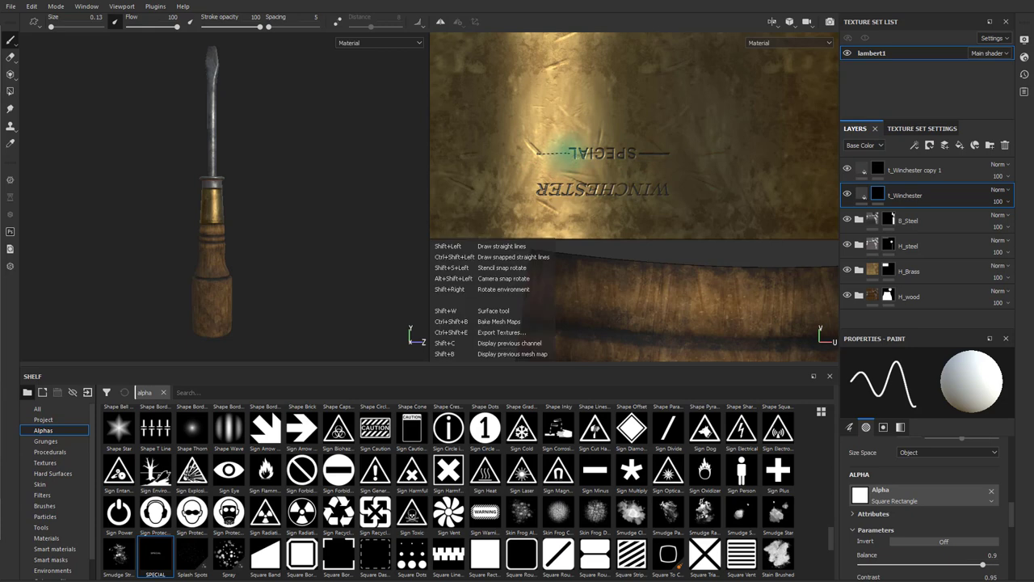
shift+click(563, 152)
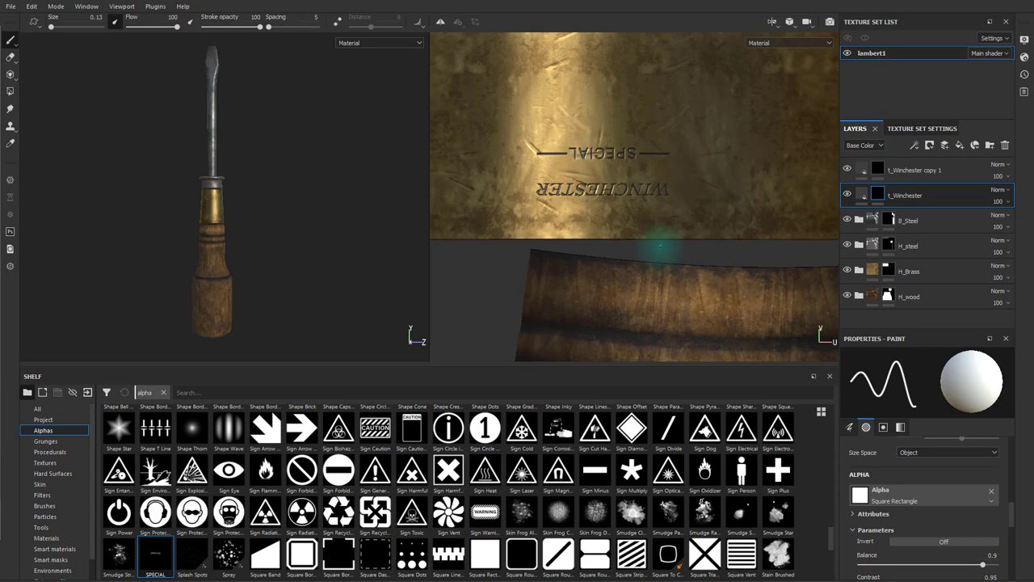
Step: Add a Clamp filter to the lower t_Winchester layer's mask with Min 0 and Max 0.6 to soften the SPECIAL engraving
alt+drag(286, 234, 177, 228)
alt+right_drag(177, 229, 798, 307)
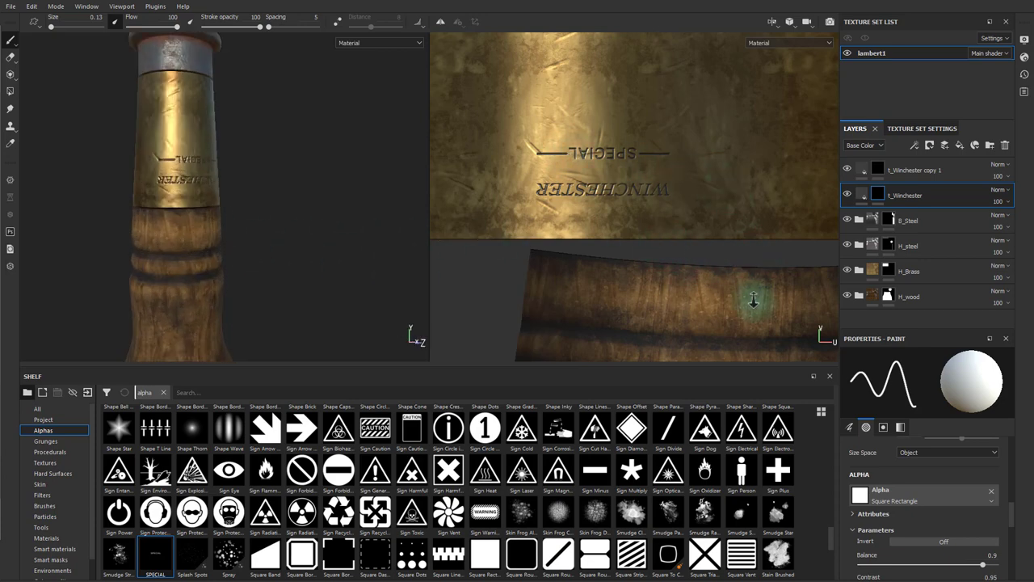
mouse_move(337, 221)
alt+mouse_down()
mouse_move(254, 231)
mouse_move(293, 254)
mouse_move(278, 189)
mouse_move(263, 194)
mouse_move(304, 230)
mouse_move(224, 139)
mouse_move(277, 175)
mouse_move(166, 183)
mouse_move(342, 270)
mouse_move(261, 279)
mouse_move(335, 293)
mouse_move(315, 261)
mouse_move(348, 227)
alt+mouse_up()
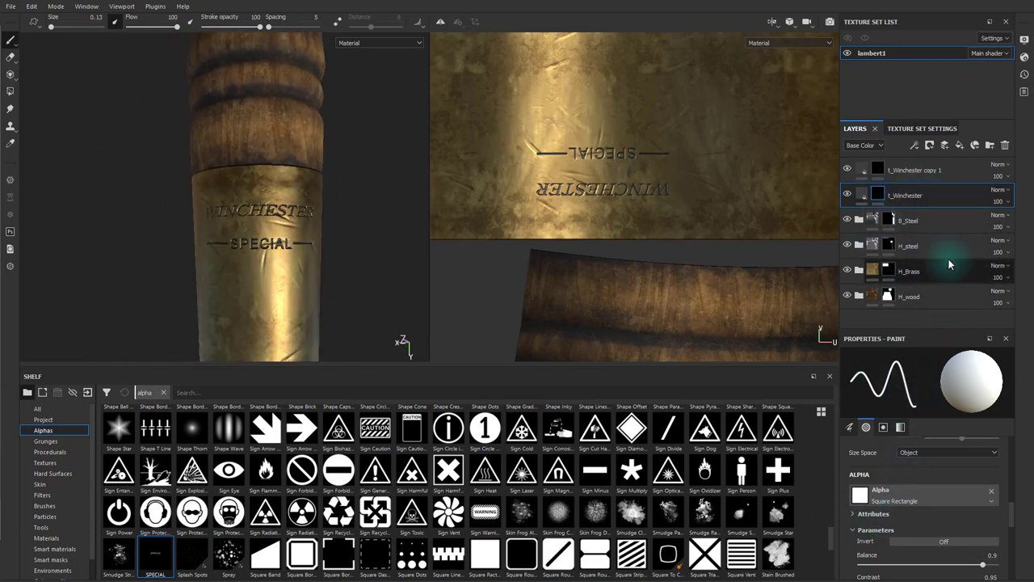
right_click(948, 197)
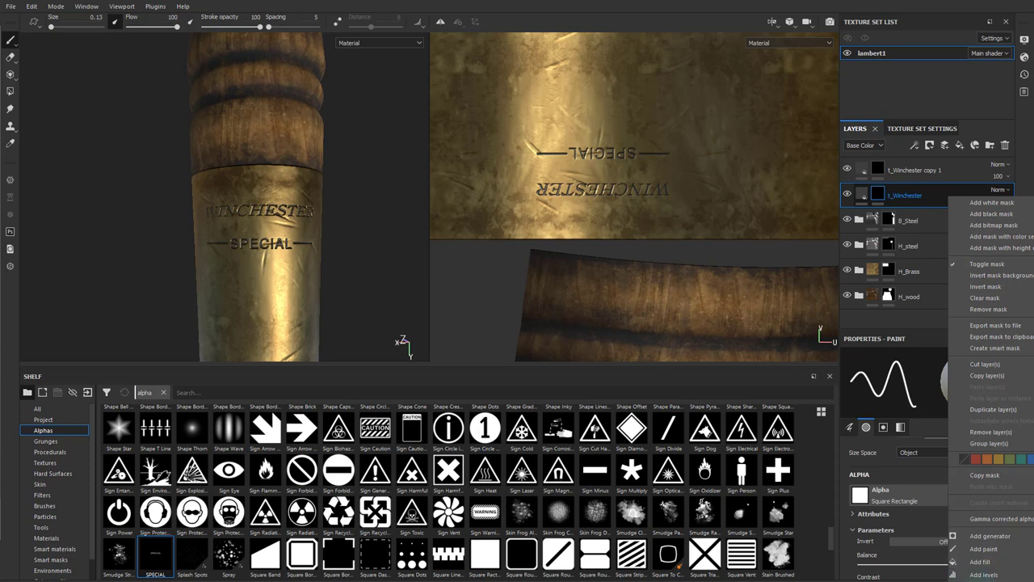
click(979, 577)
click(913, 378)
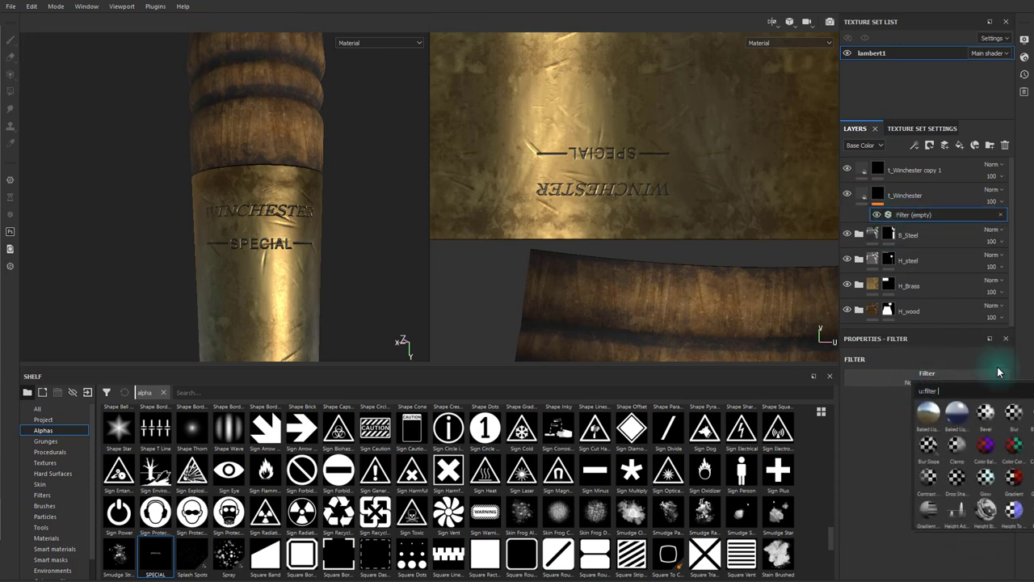
click(956, 446)
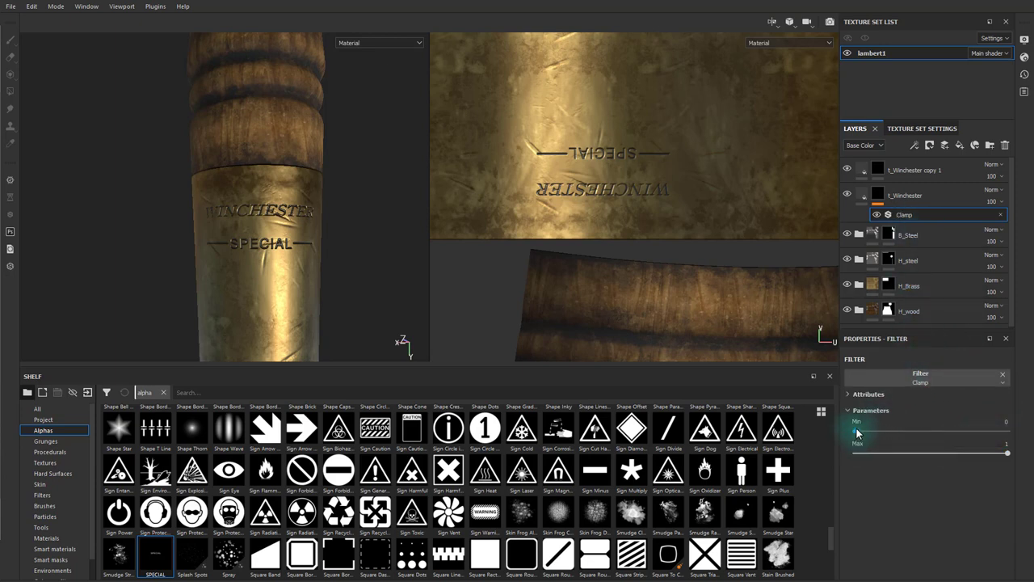
drag(858, 433, 822, 421)
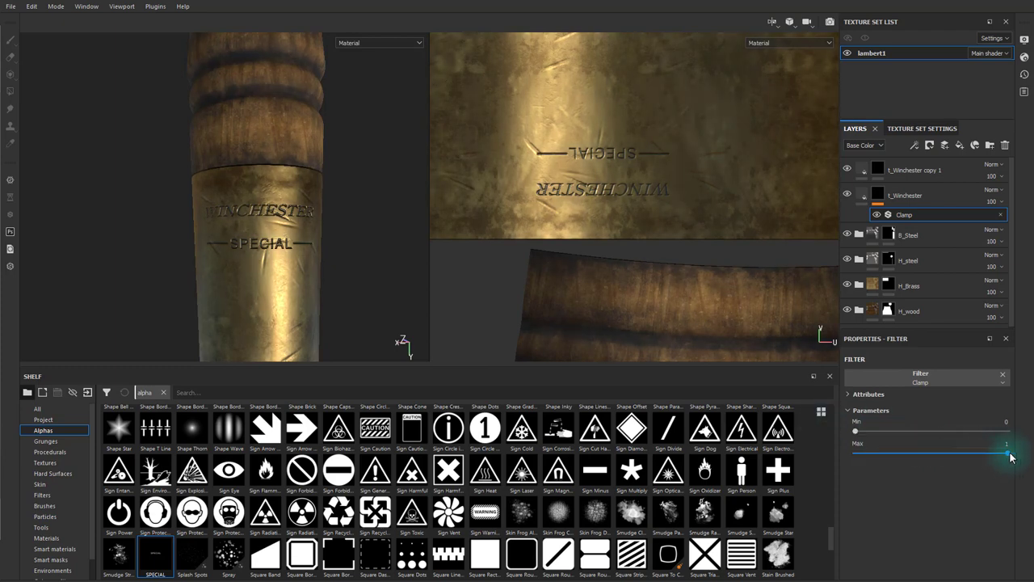
drag(1009, 454, 944, 448)
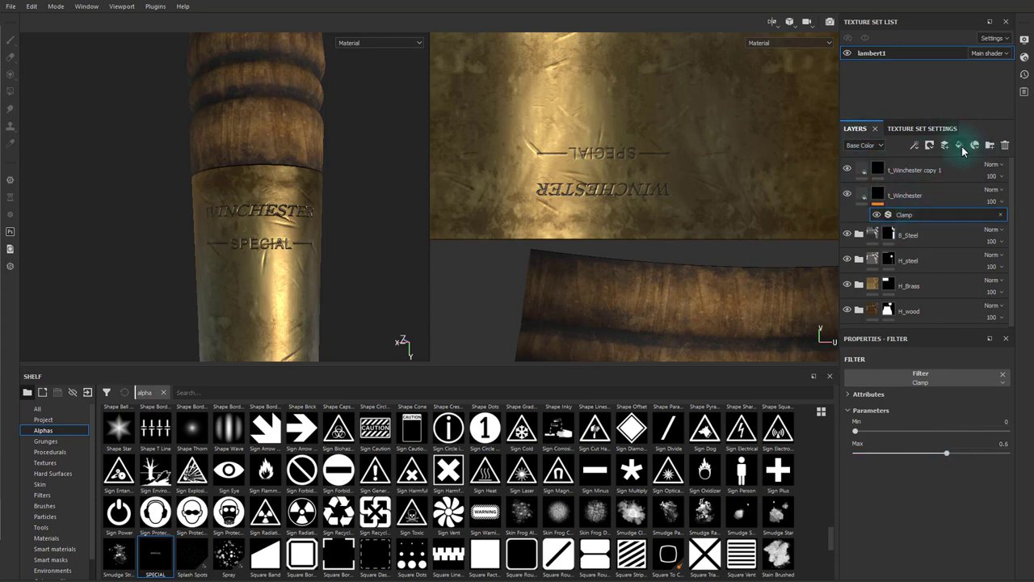
Step: Create a layer folder named Text at the top of the stack and move both t_Winchester layers into it
click(990, 147)
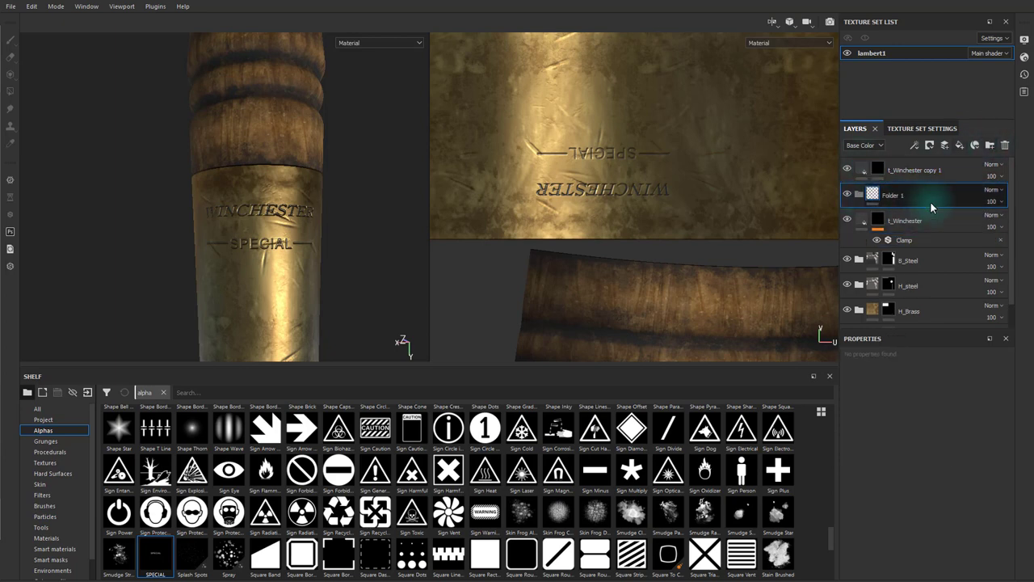
drag(885, 199, 892, 164)
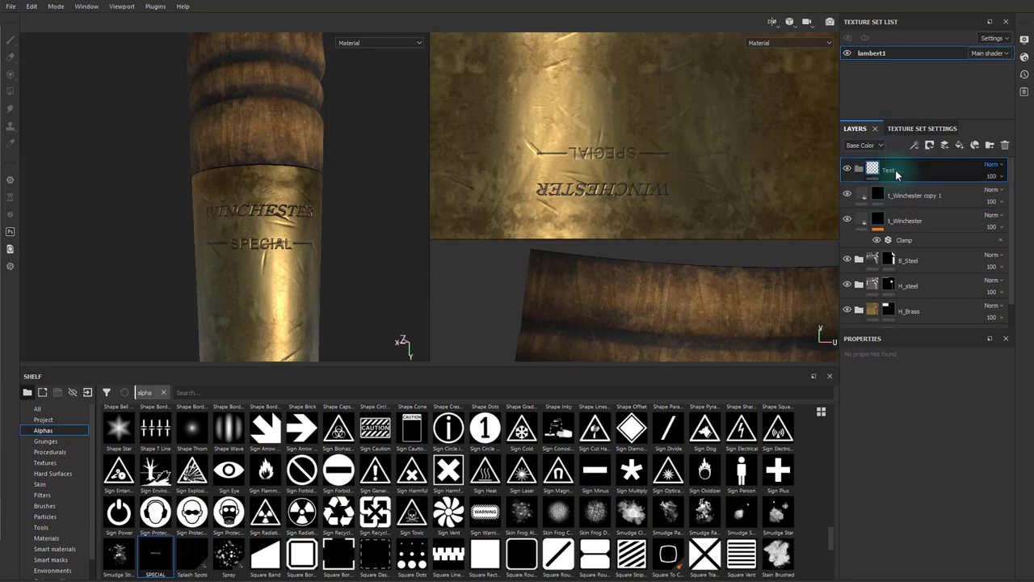
click(911, 197)
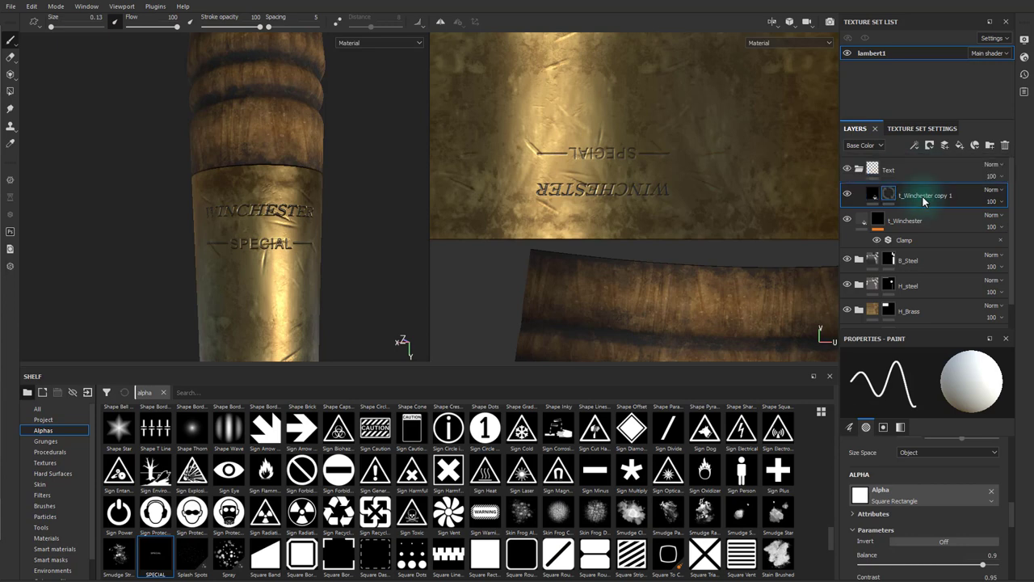
drag(907, 214, 889, 170)
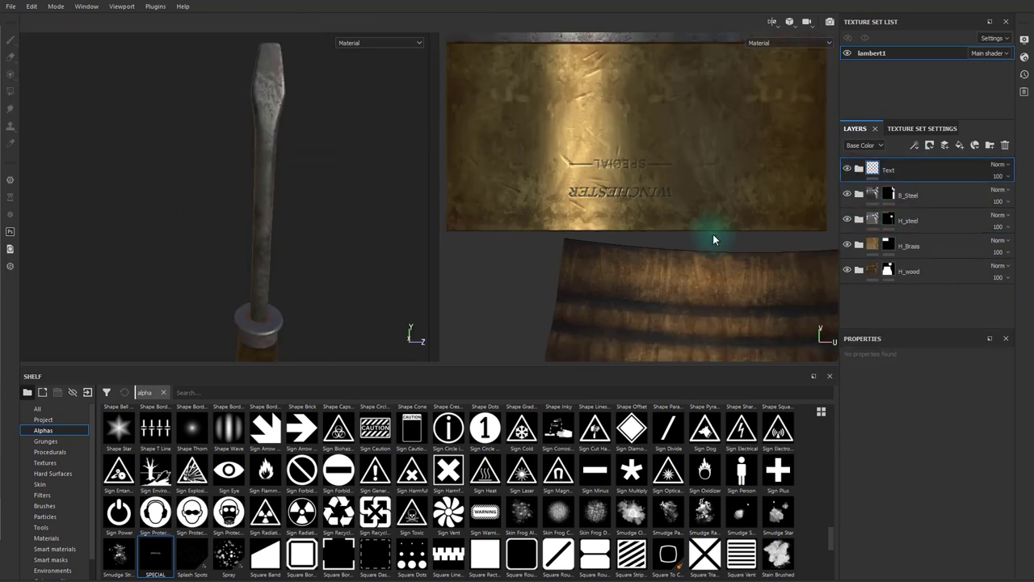
Step: Examine the textured screwdriver from several angles, checking the ferrule engraving, the wooden handle and the steel blade
key(f)
key(f)
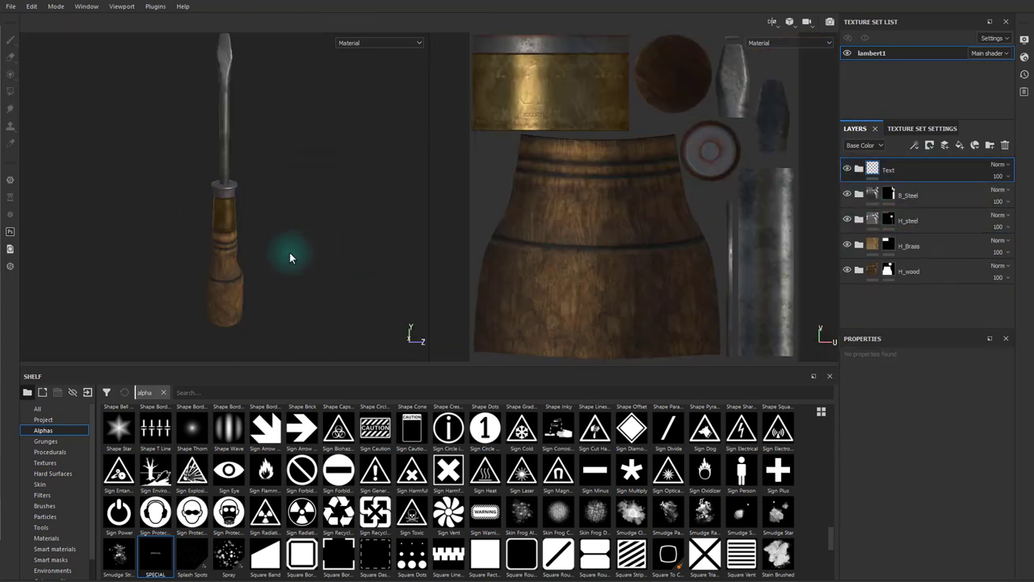
alt+drag(290, 255, 419, 213)
alt+right_drag(233, 241, 735, 306)
alt+drag(320, 229, 201, 192)
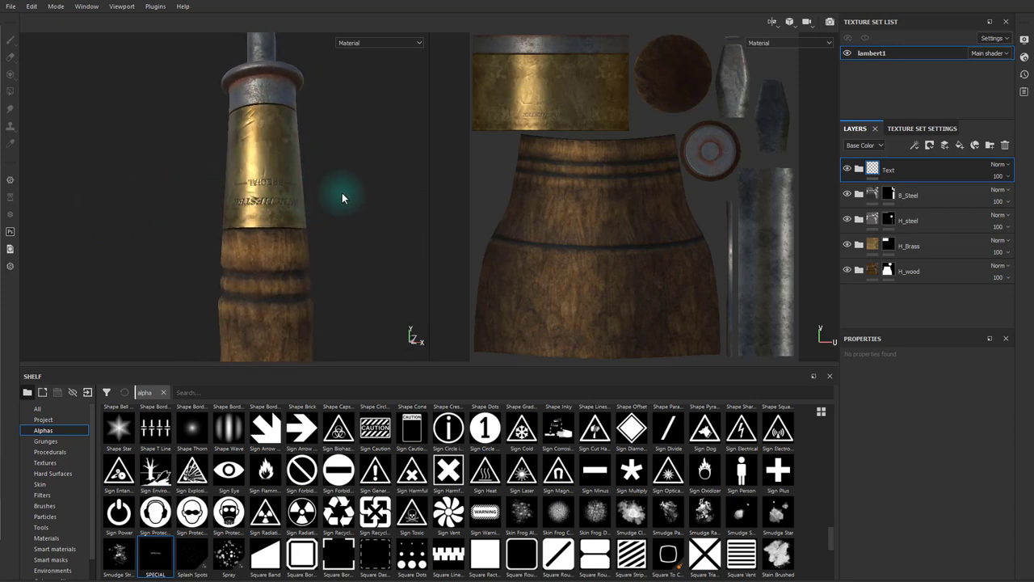
alt+drag(341, 194, 379, 162)
alt+middle_drag(380, 161, 376, 115)
alt+middle_drag(315, 103, 253, 206)
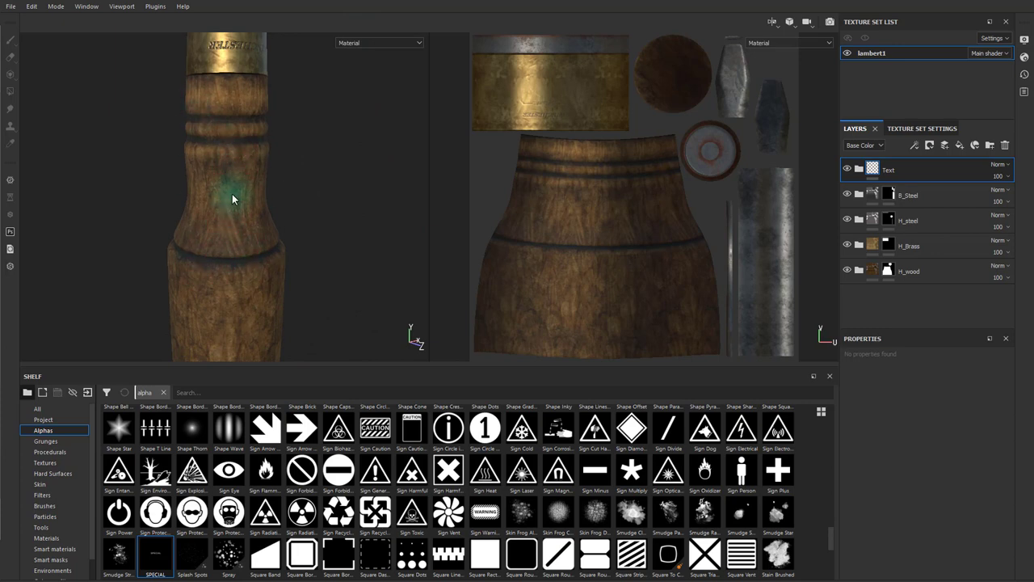
alt+middle_drag(257, 269, 215, 145)
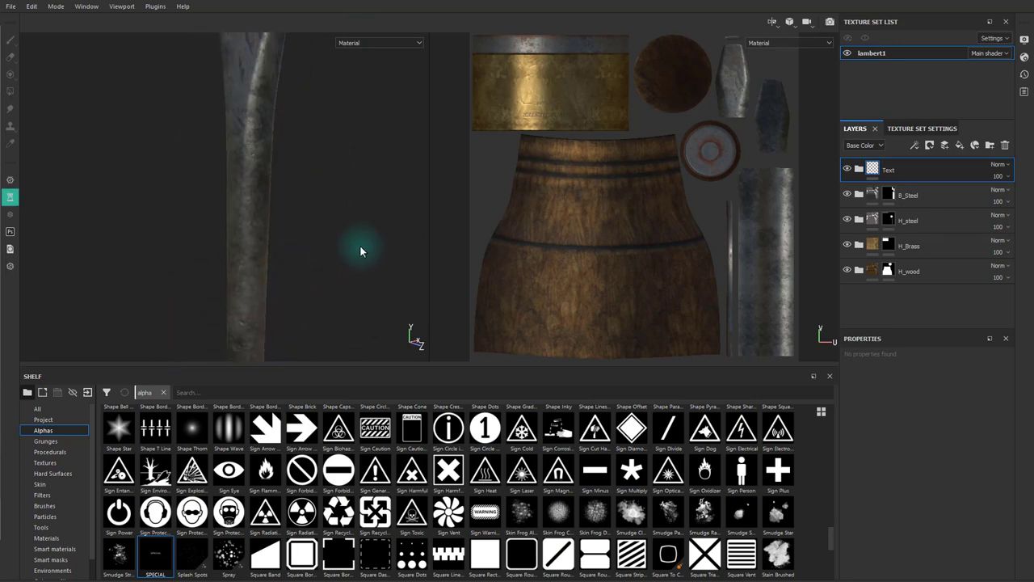